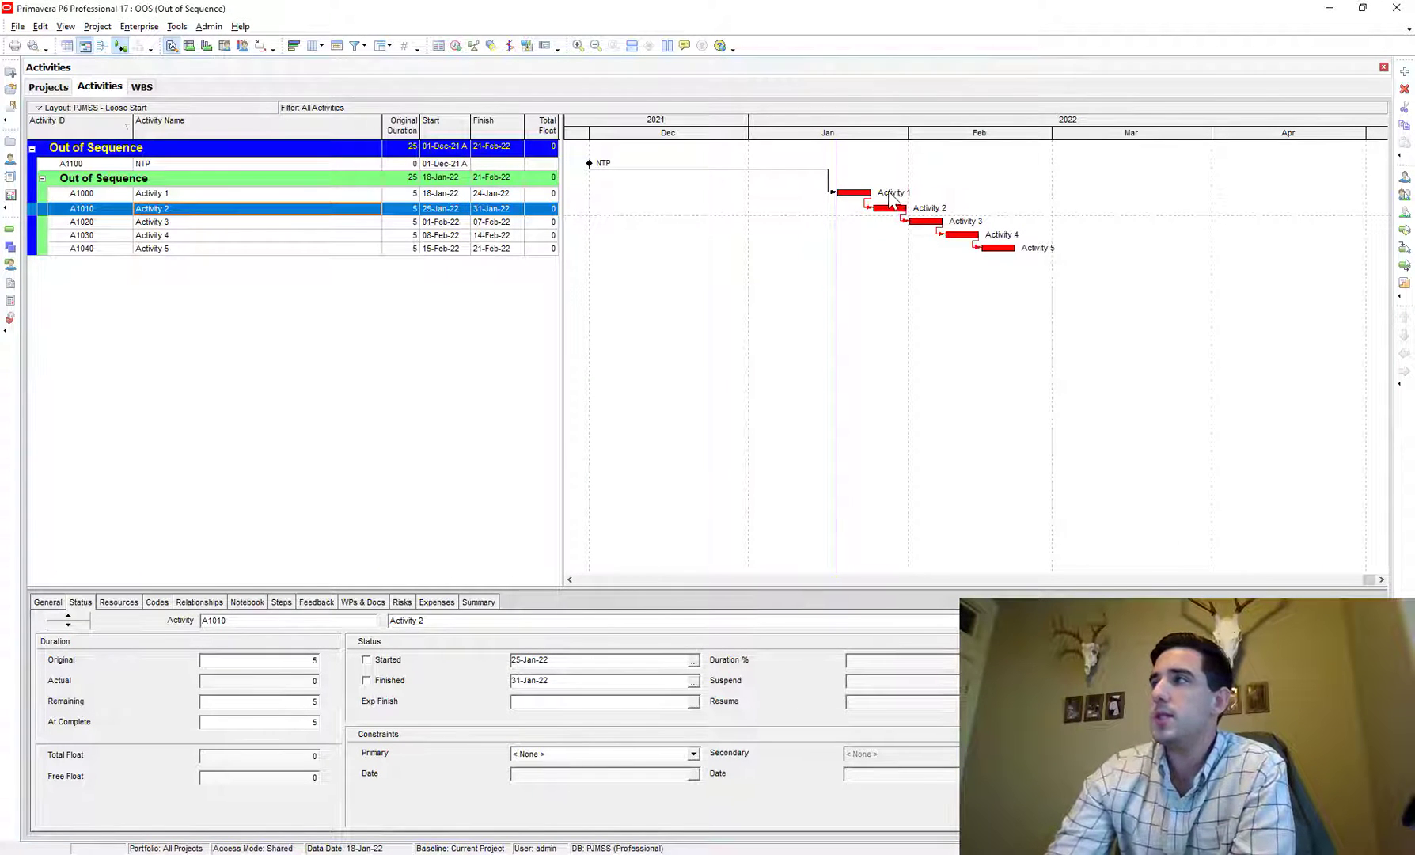
Mark Activity 2 started and finished, with actual dates 13-Dec-21 to 16-Dec-21
{"action": "left_click", "coordinate": [886, 200]}
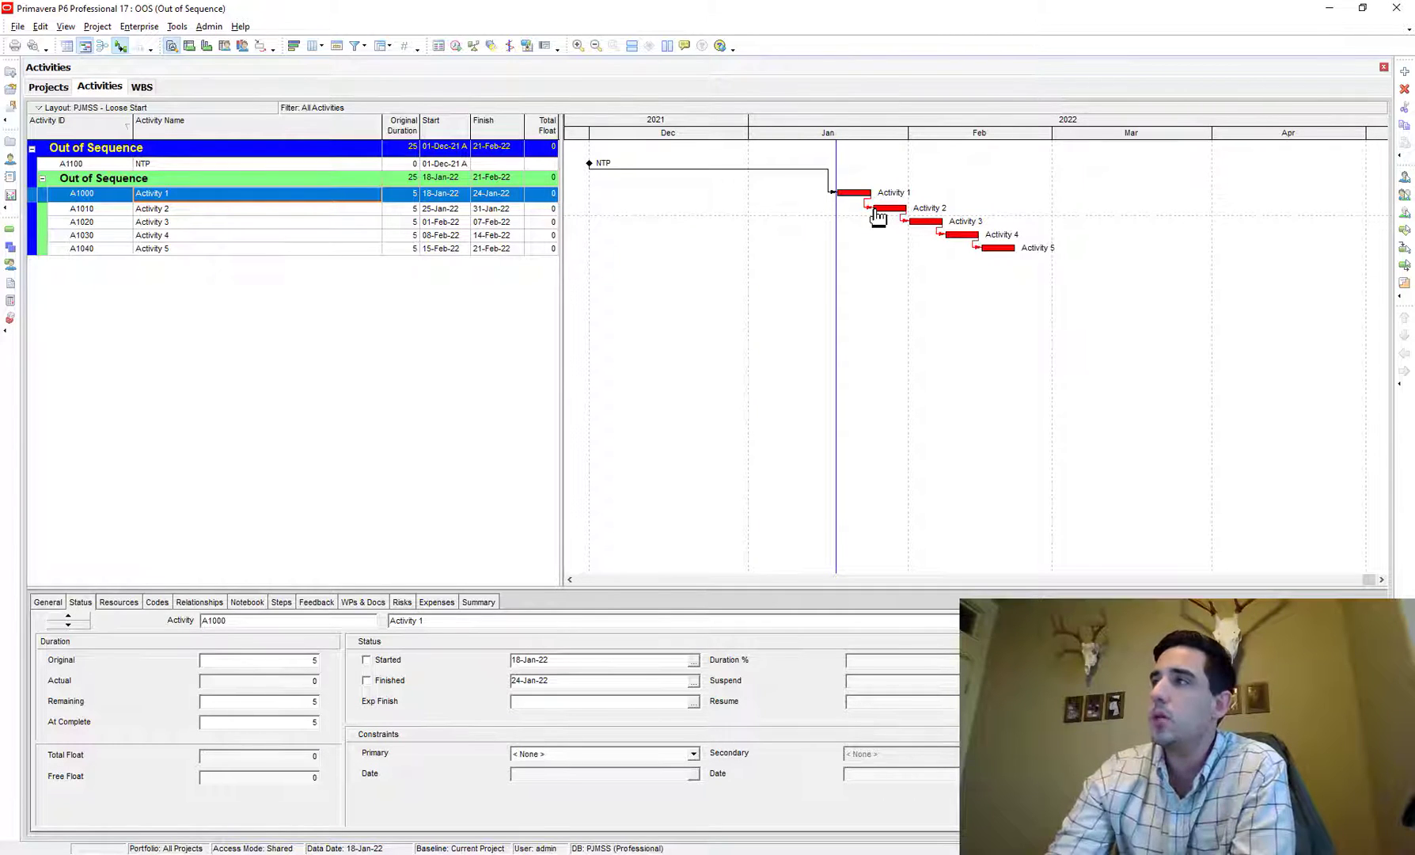
{"action": "left_click", "coordinate": [878, 212]}
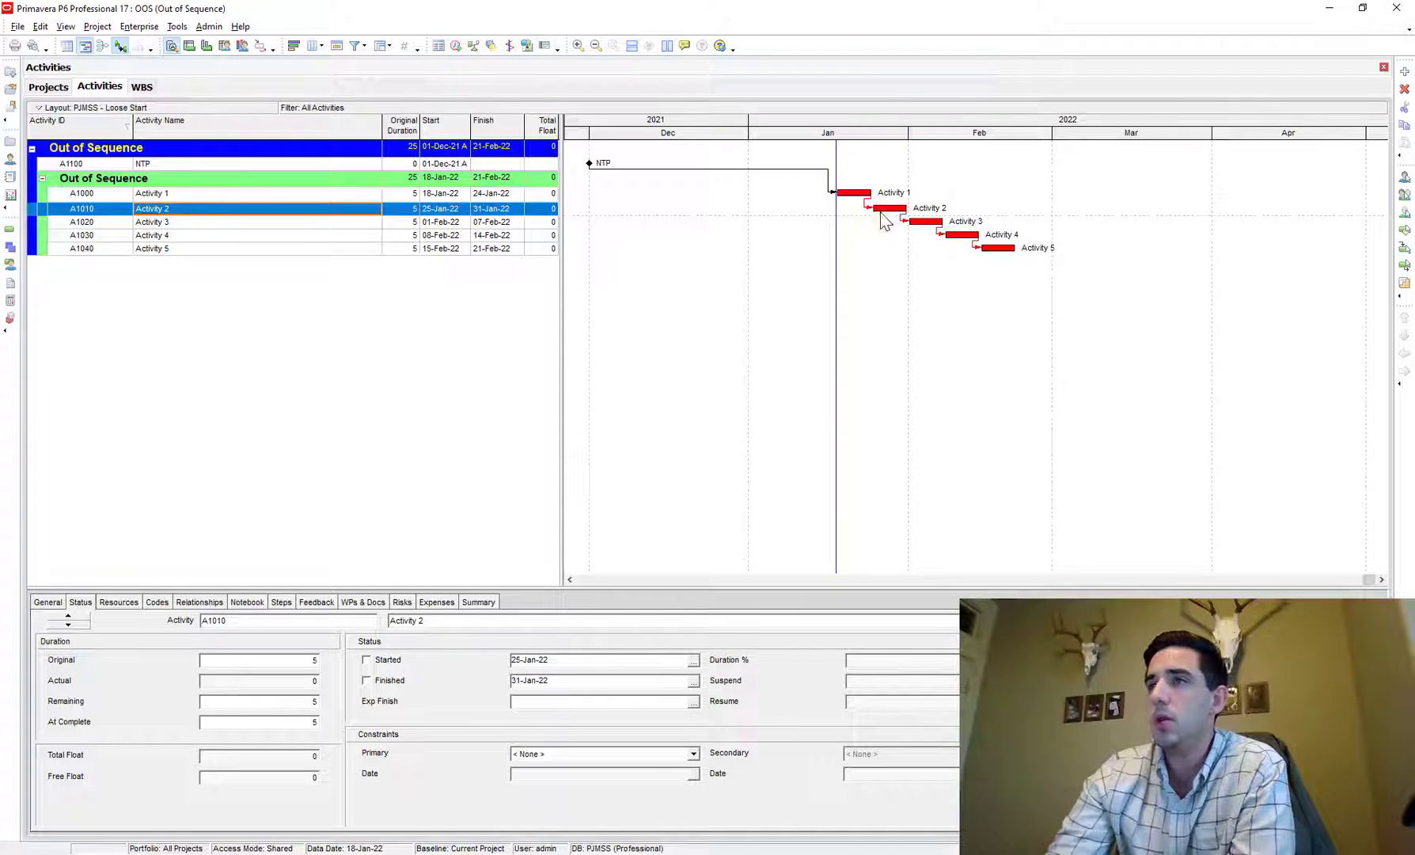
{"action": "left_click", "coordinate": [378, 662]}
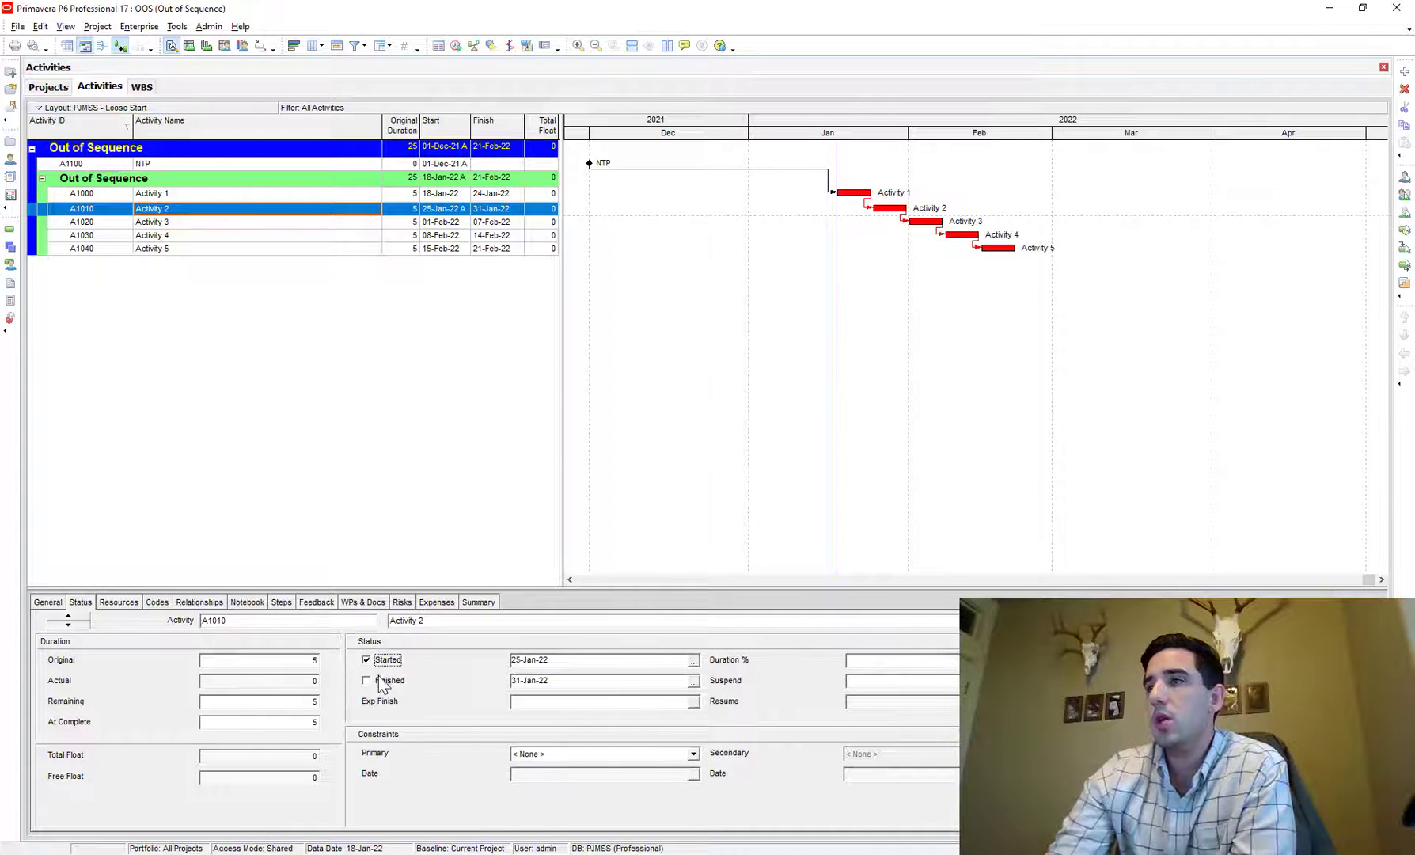
{"action": "left_click", "coordinate": [378, 680]}
{"action": "left_click", "coordinate": [693, 660]}
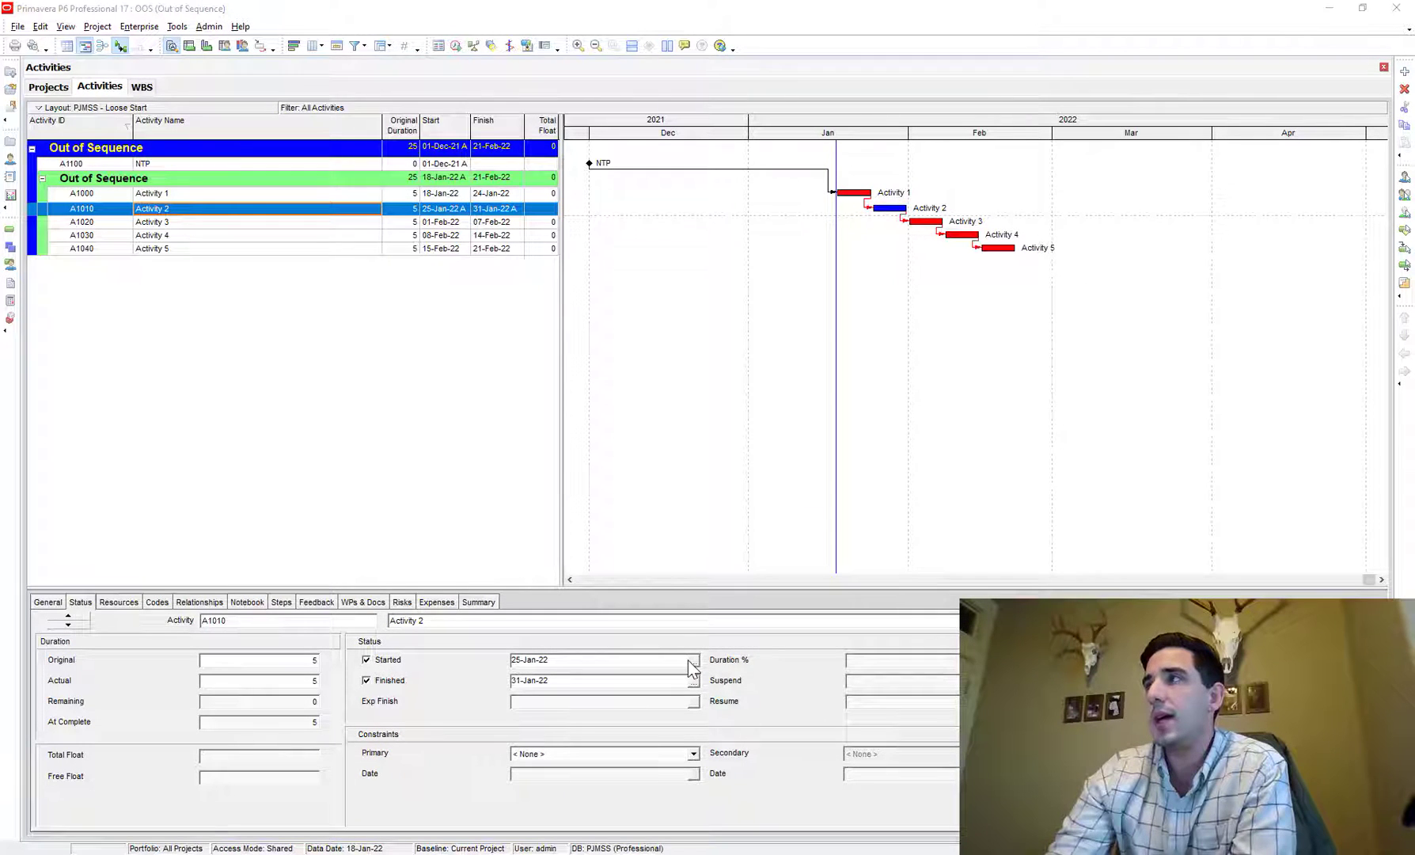
{"action": "left_click", "coordinate": [752, 265]}
{"action": "double_click", "coordinate": [774, 366]}
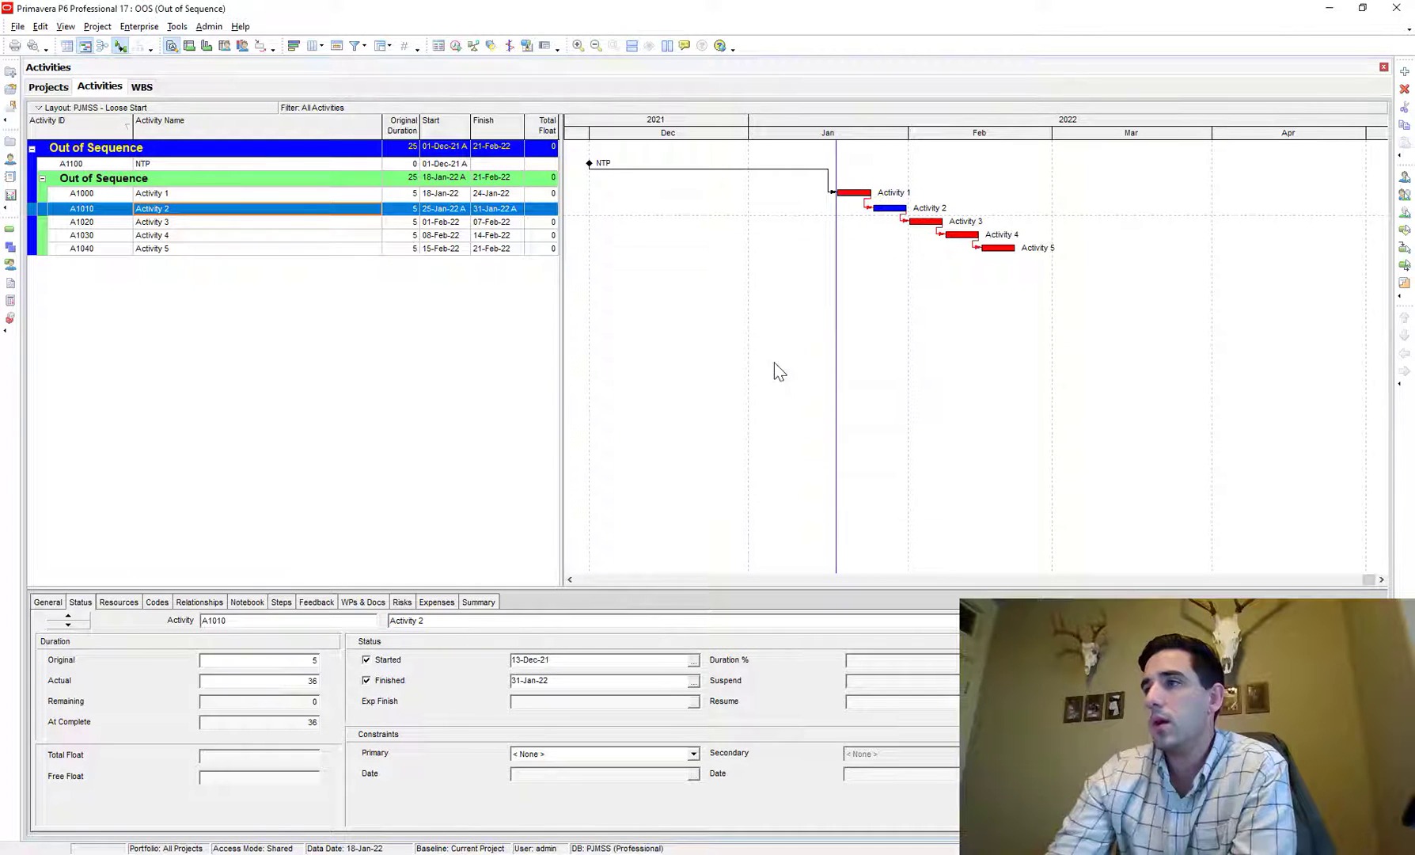
{"action": "left_click", "coordinate": [693, 680]}
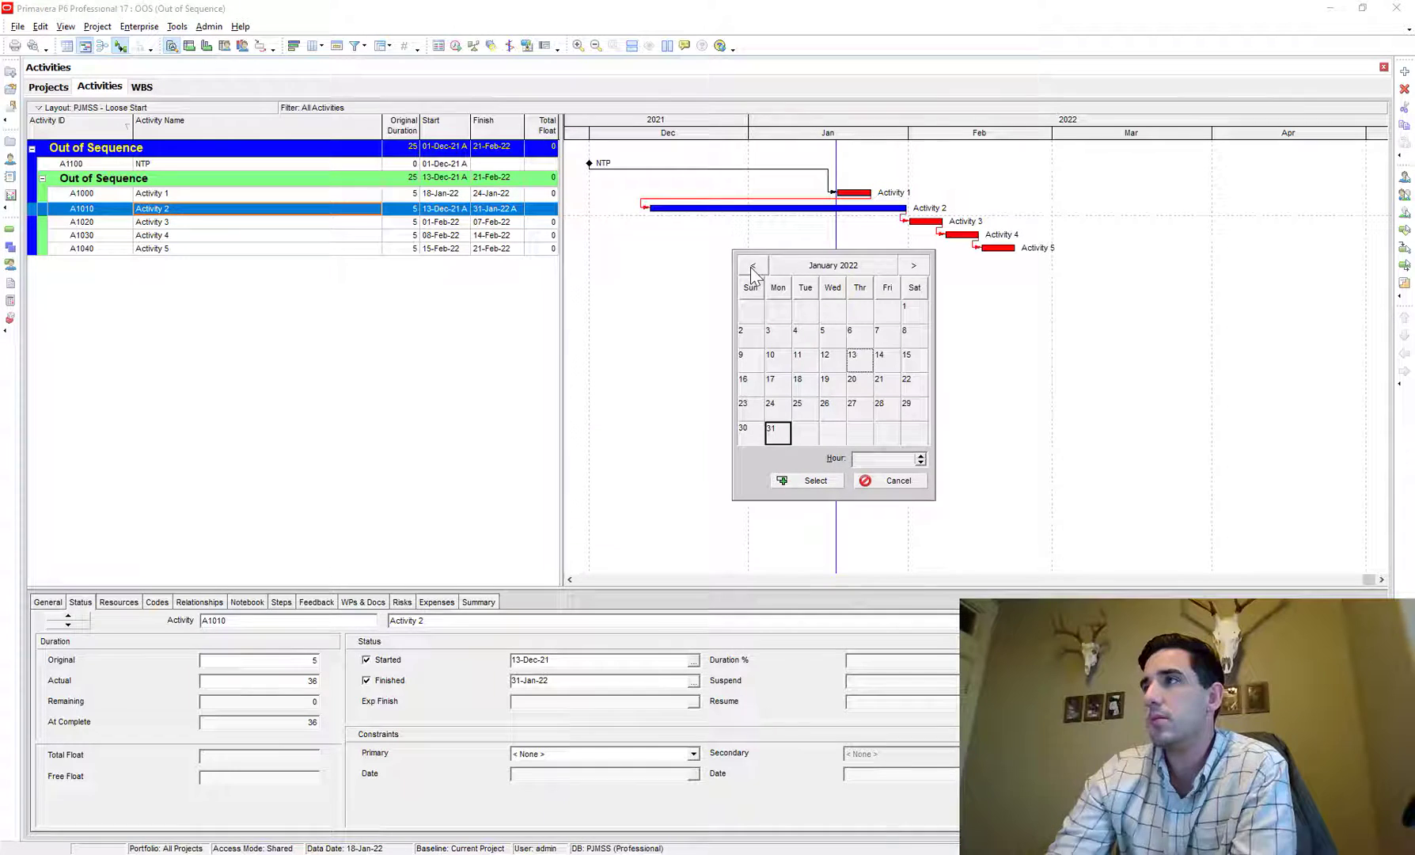
{"action": "left_click", "coordinate": [753, 265]}
{"action": "double_click", "coordinate": [862, 359]}
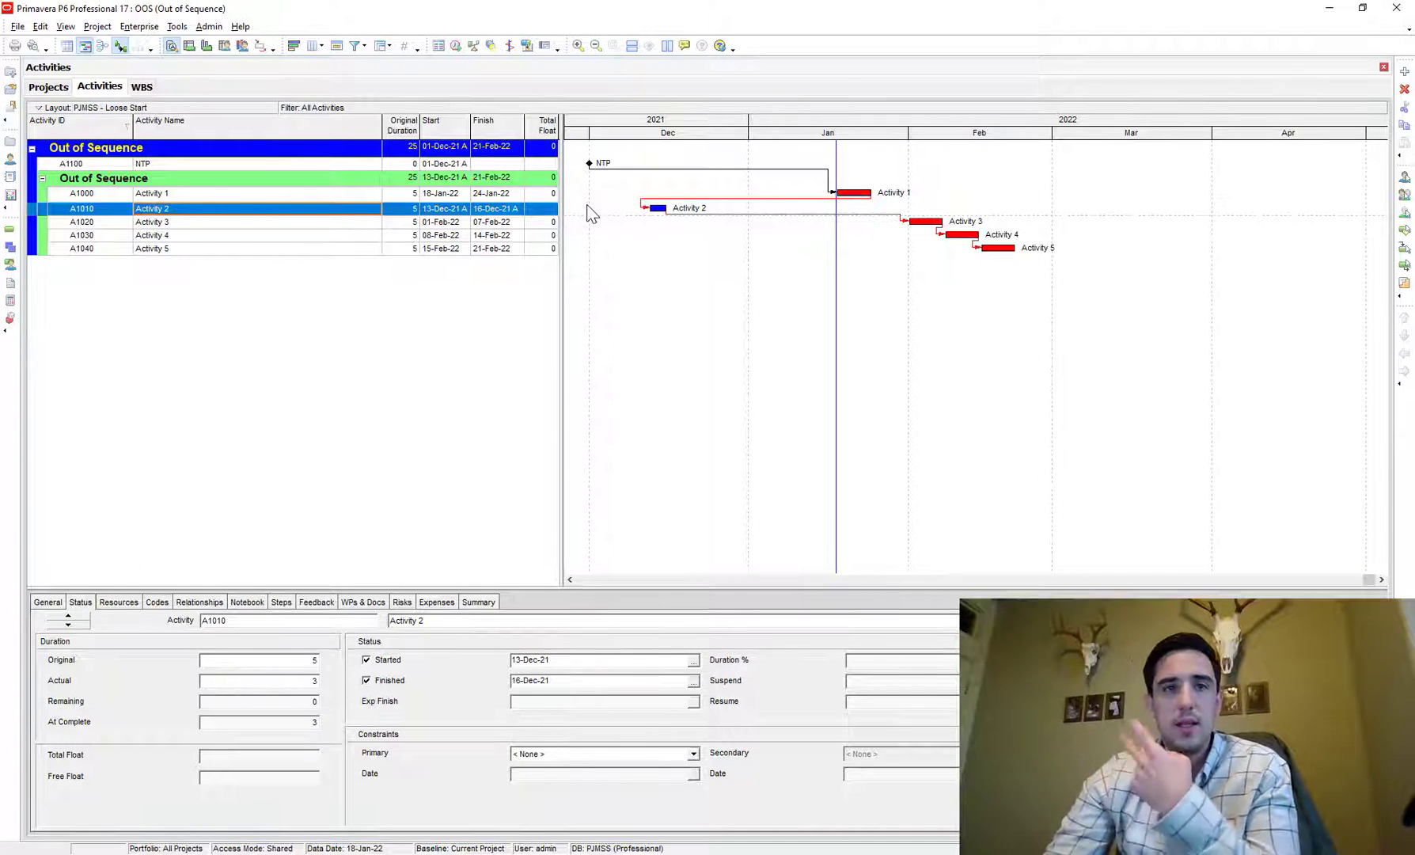
{"action": "left_click", "coordinate": [455, 46]}
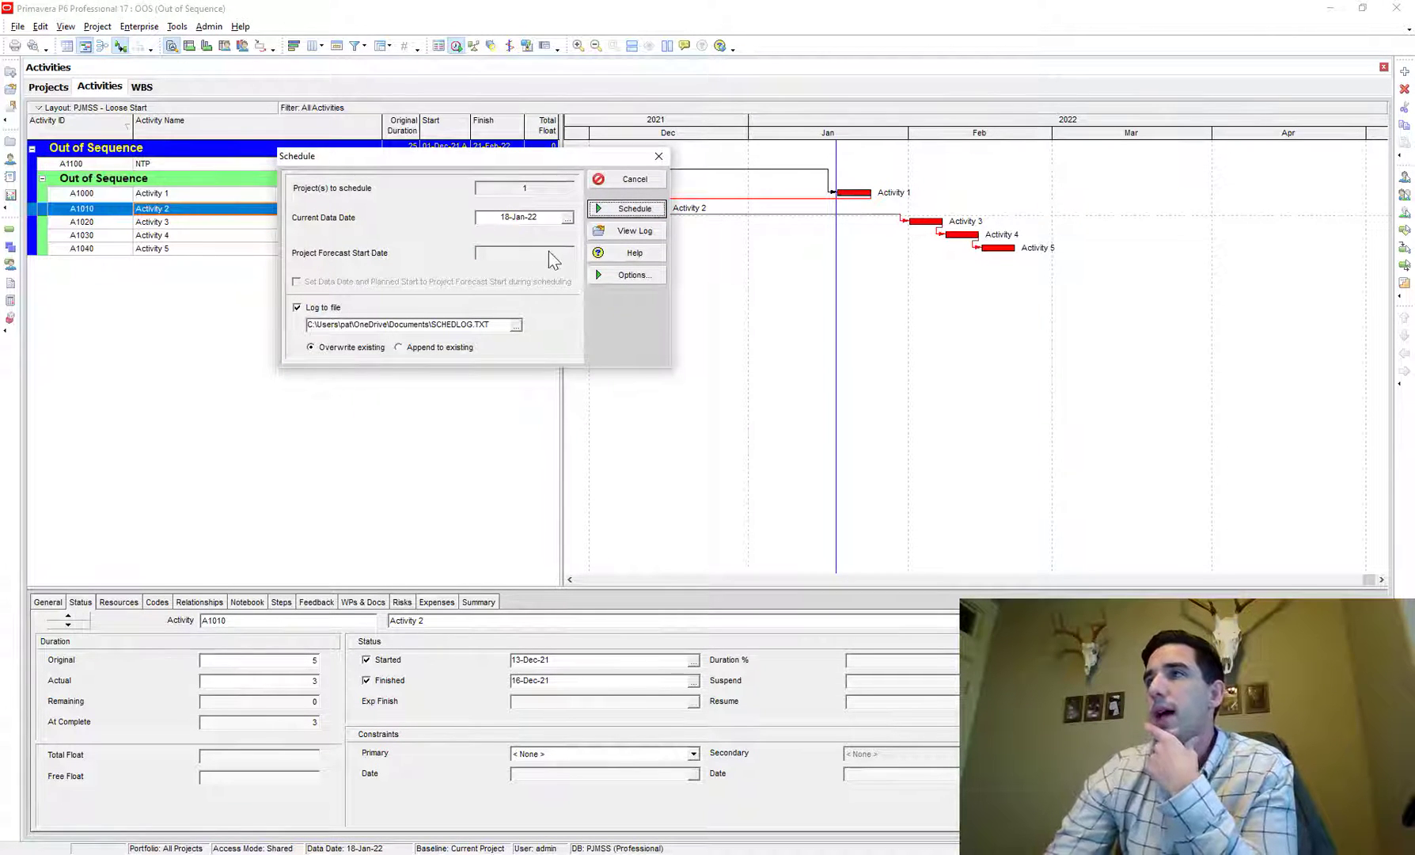
{"action": "left_click", "coordinate": [631, 277]}
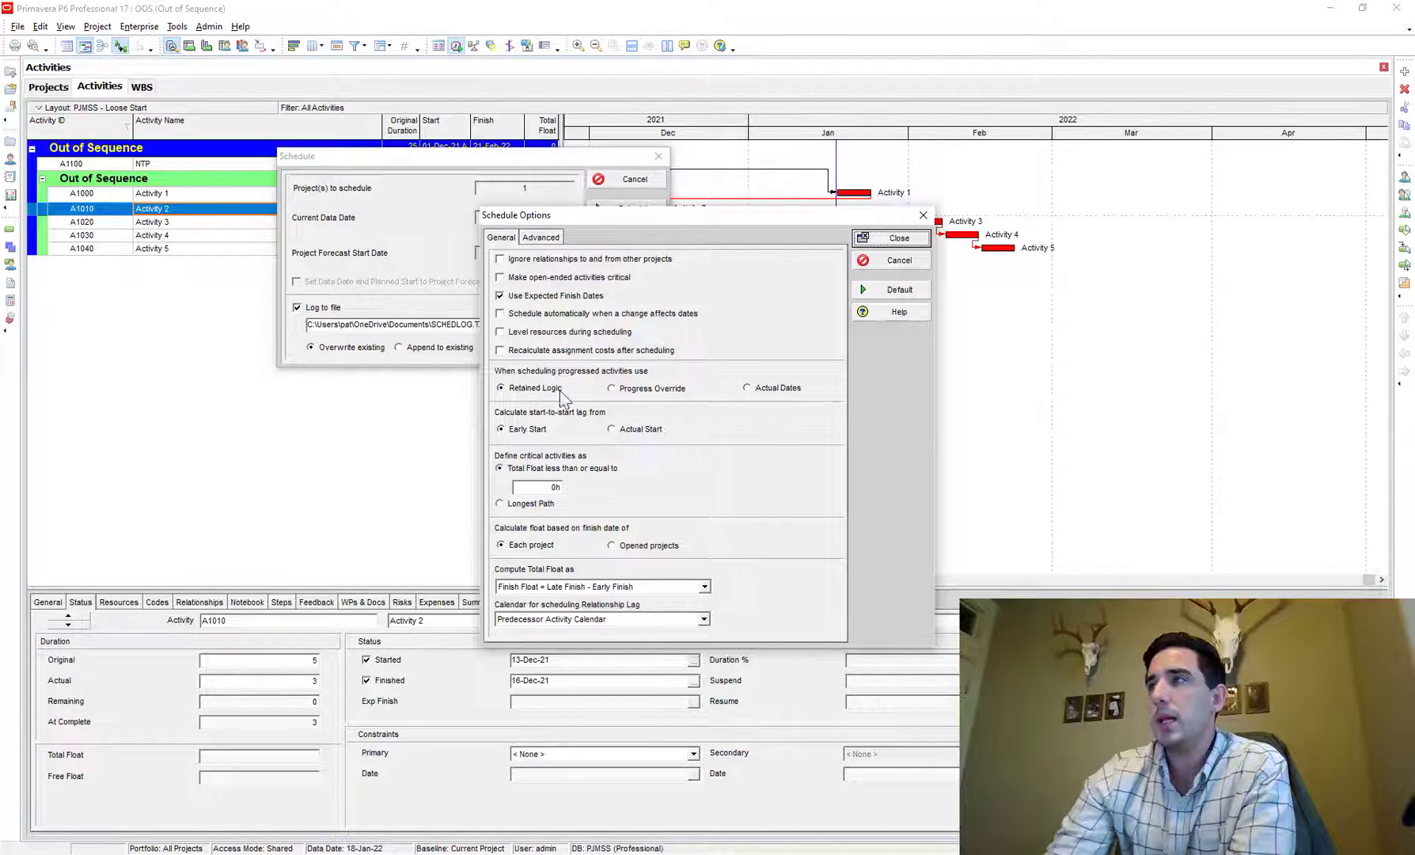
{"action": "left_click", "coordinate": [899, 239]}
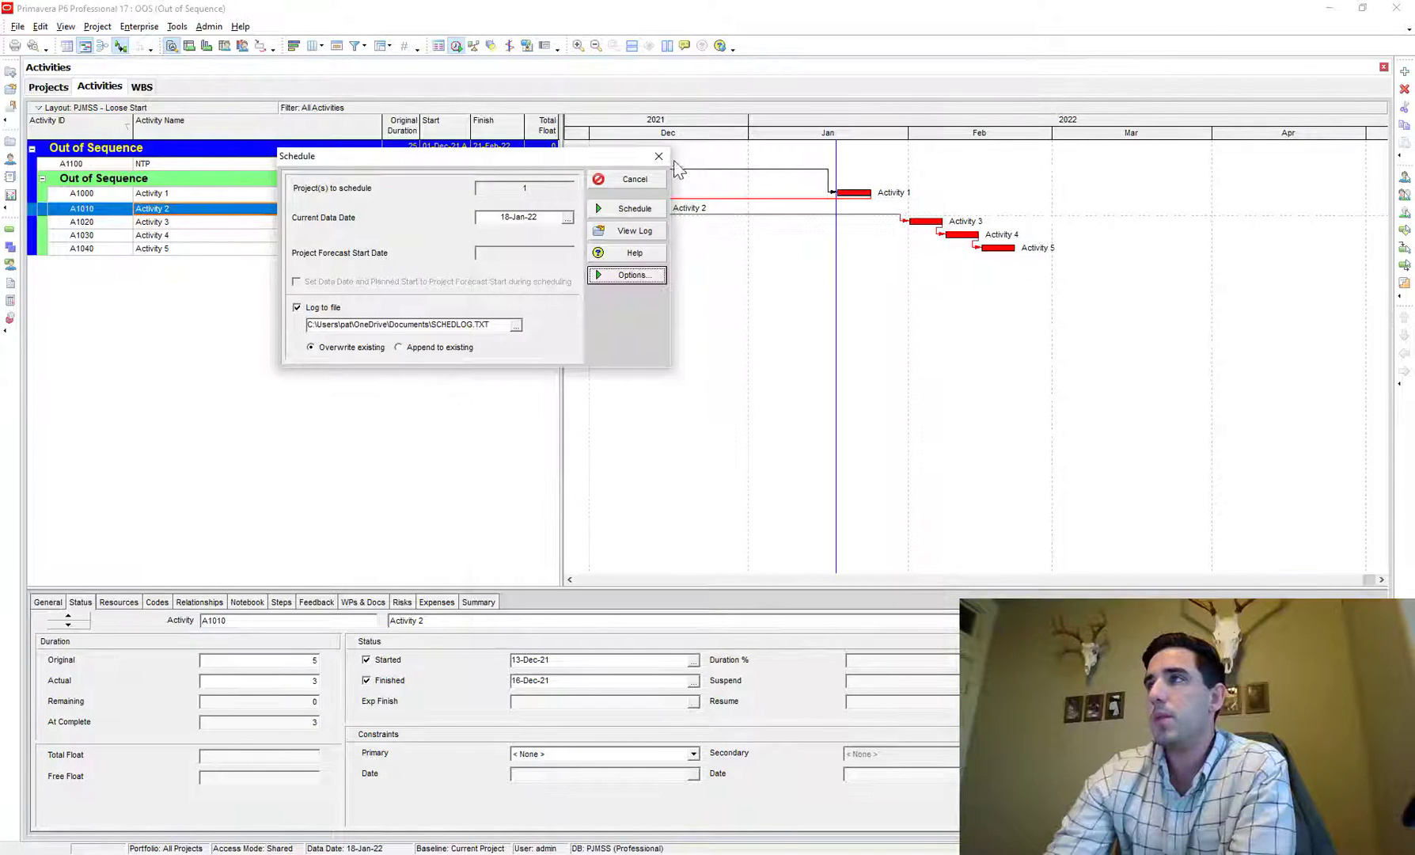
{"action": "key", "text": "Return"}
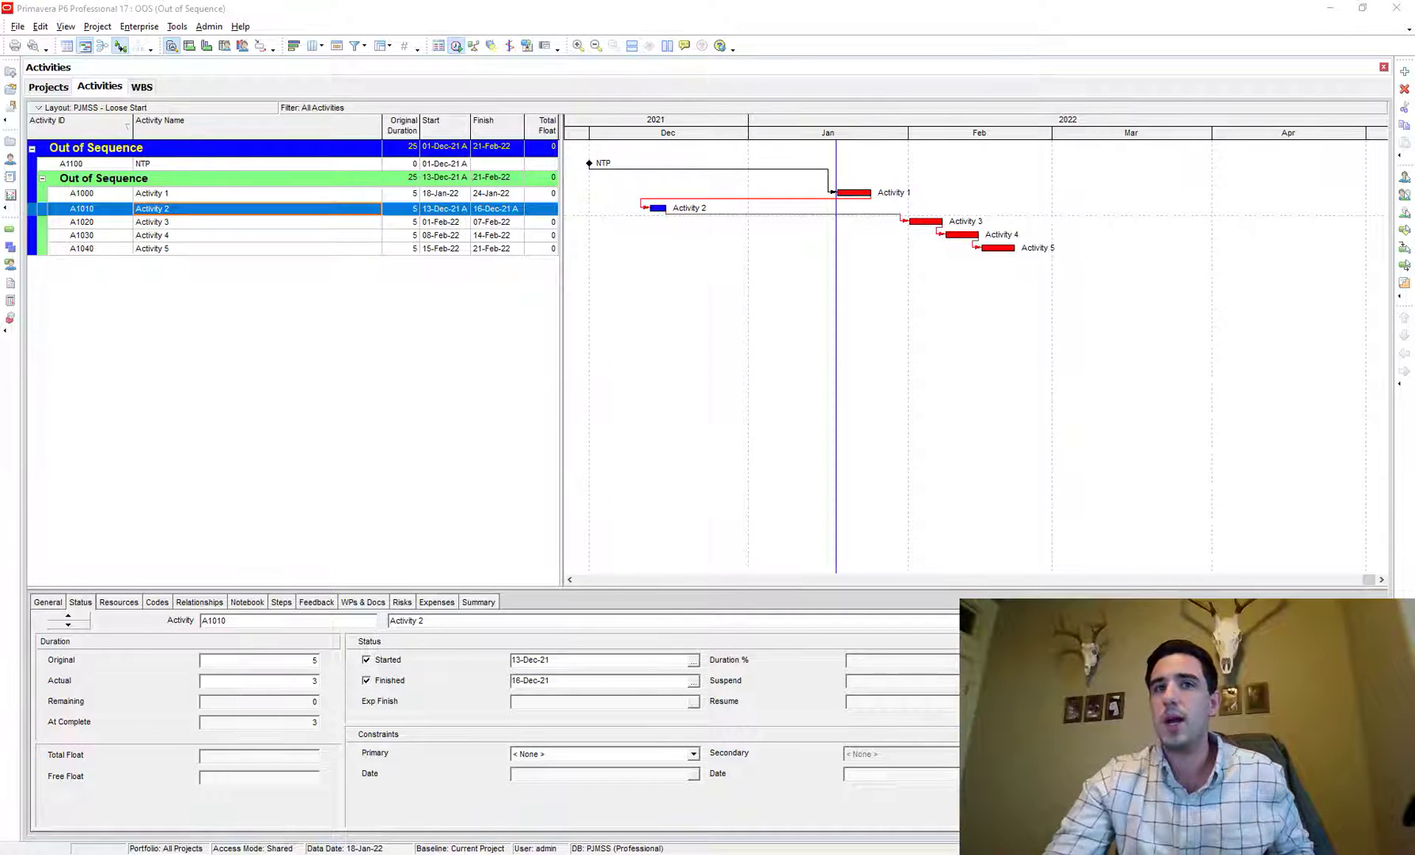
{"action": "key", "text": "F9"}
Reschedule the project, then drag from Activity 1's bar toward Activities 3 and 4
{"action": "left_click", "coordinate": [607, 214]}
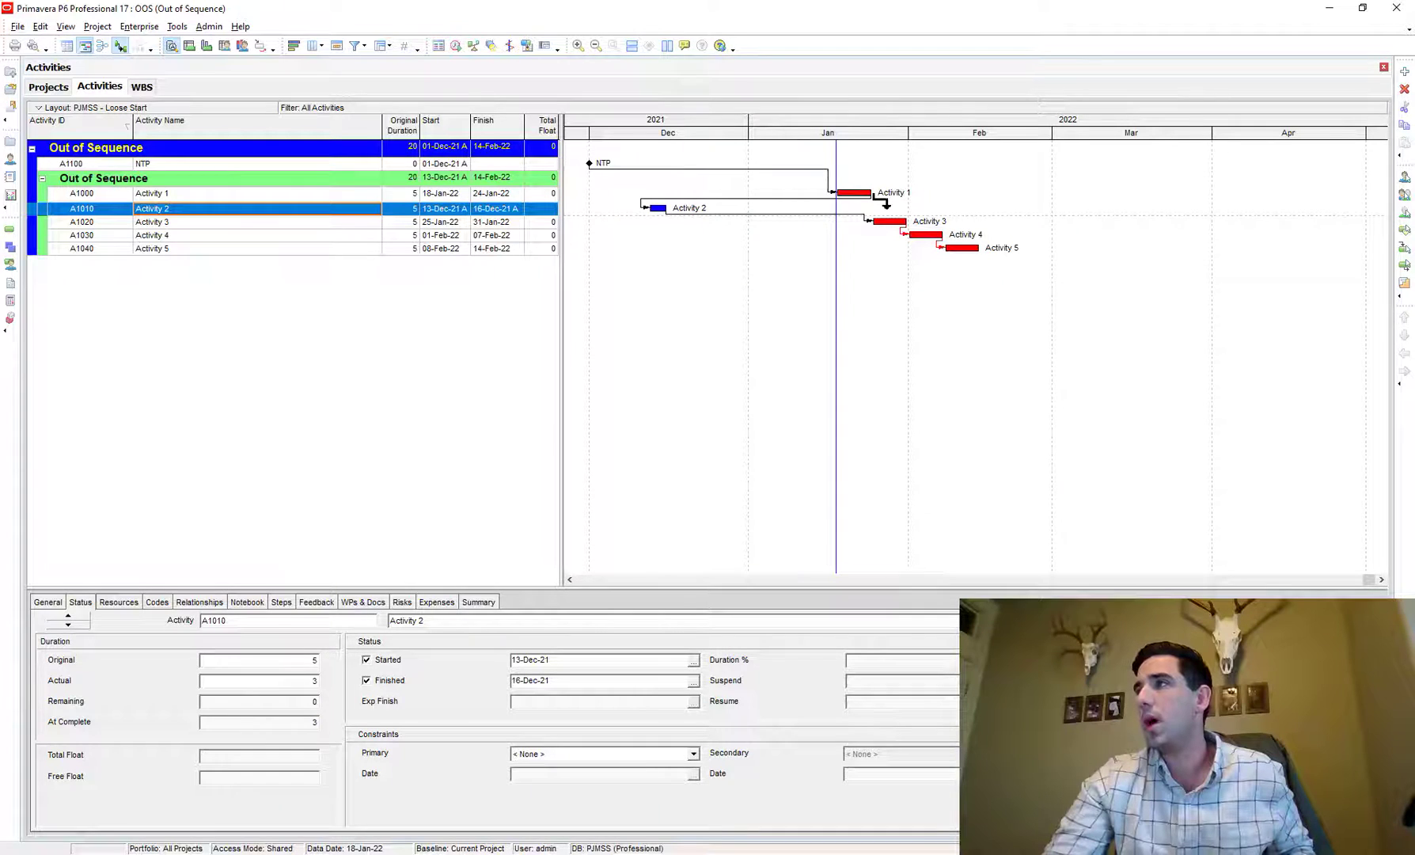
{"action": "mouse_move", "coordinate": [884, 199]}
{"action": "left_mouse_down"}
{"action": "mouse_move", "coordinate": [879, 232]}
{"action": "mouse_move", "coordinate": [882, 200]}
{"action": "left_mouse_up"}
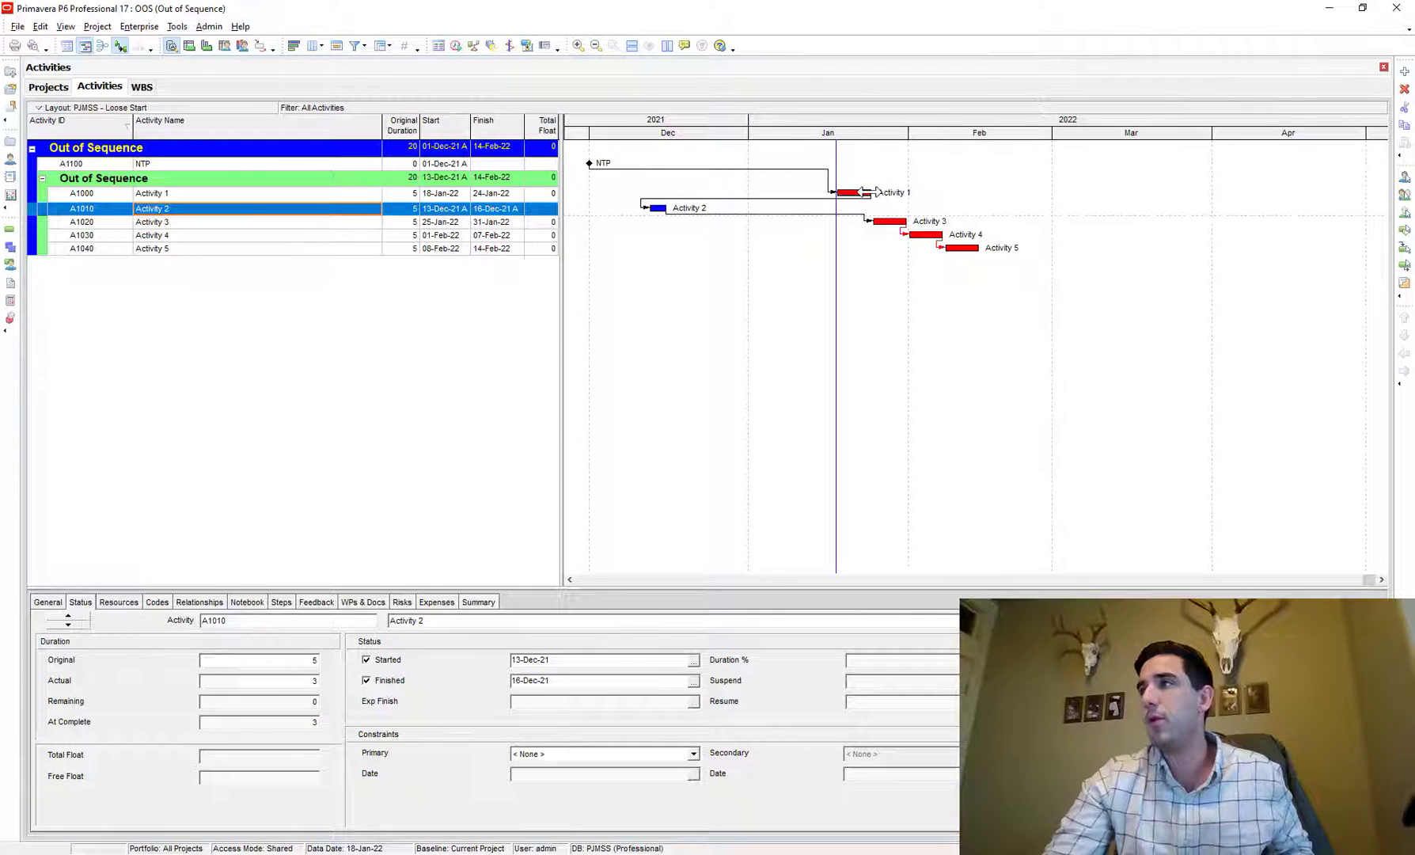
{"action": "mouse_move", "coordinate": [876, 191]}
{"action": "left_mouse_down"}
{"action": "mouse_move", "coordinate": [884, 234]}
{"action": "mouse_move", "coordinate": [880, 172]}
{"action": "left_mouse_up"}
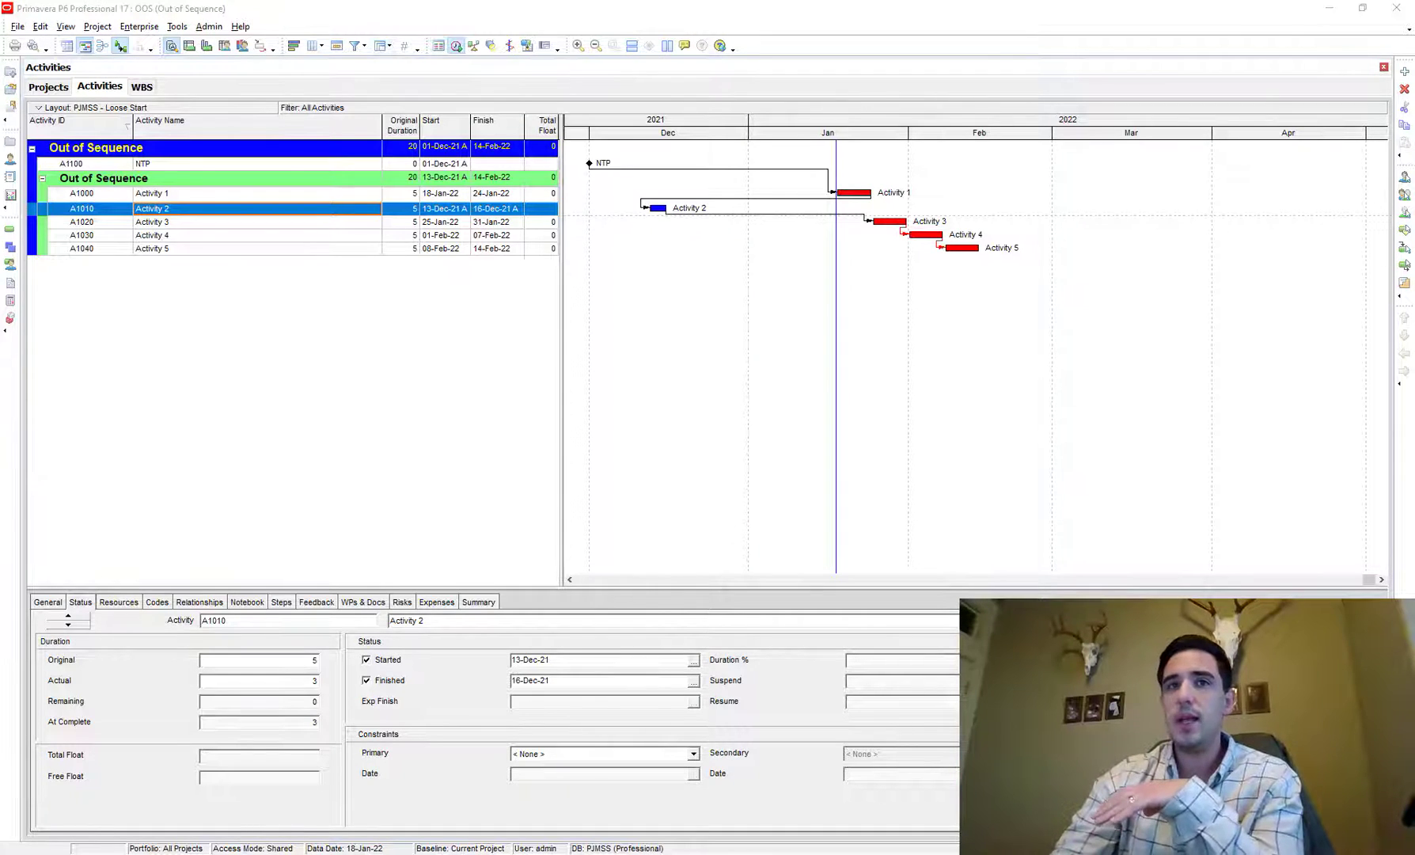
Reschedule the project with the Progress Override option for progressed activities
{"action": "key", "text": "F9"}
{"action": "left_click", "coordinate": [758, 229]}
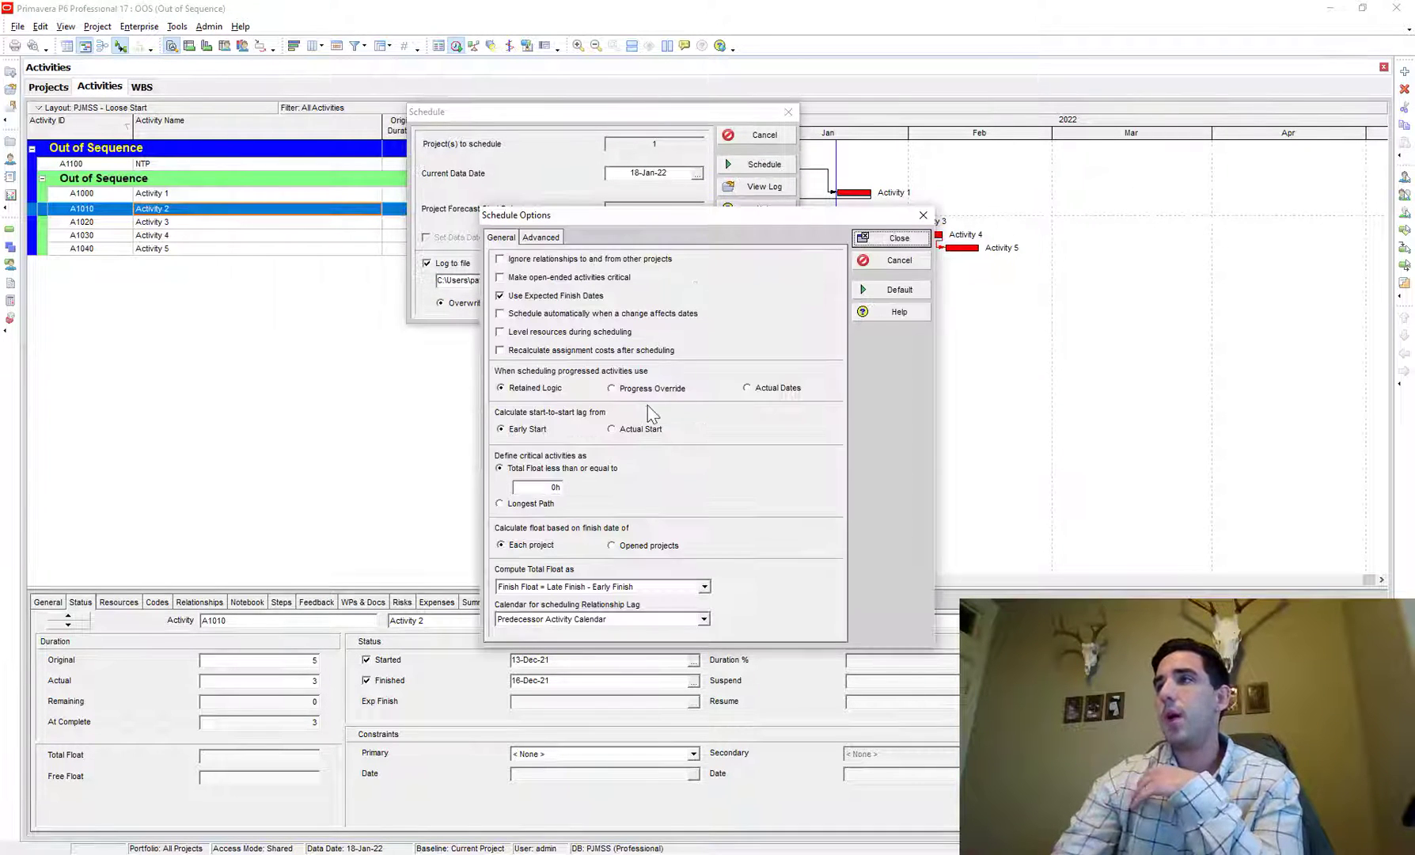
{"action": "left_click", "coordinate": [896, 238]}
{"action": "left_click", "coordinate": [760, 164]}
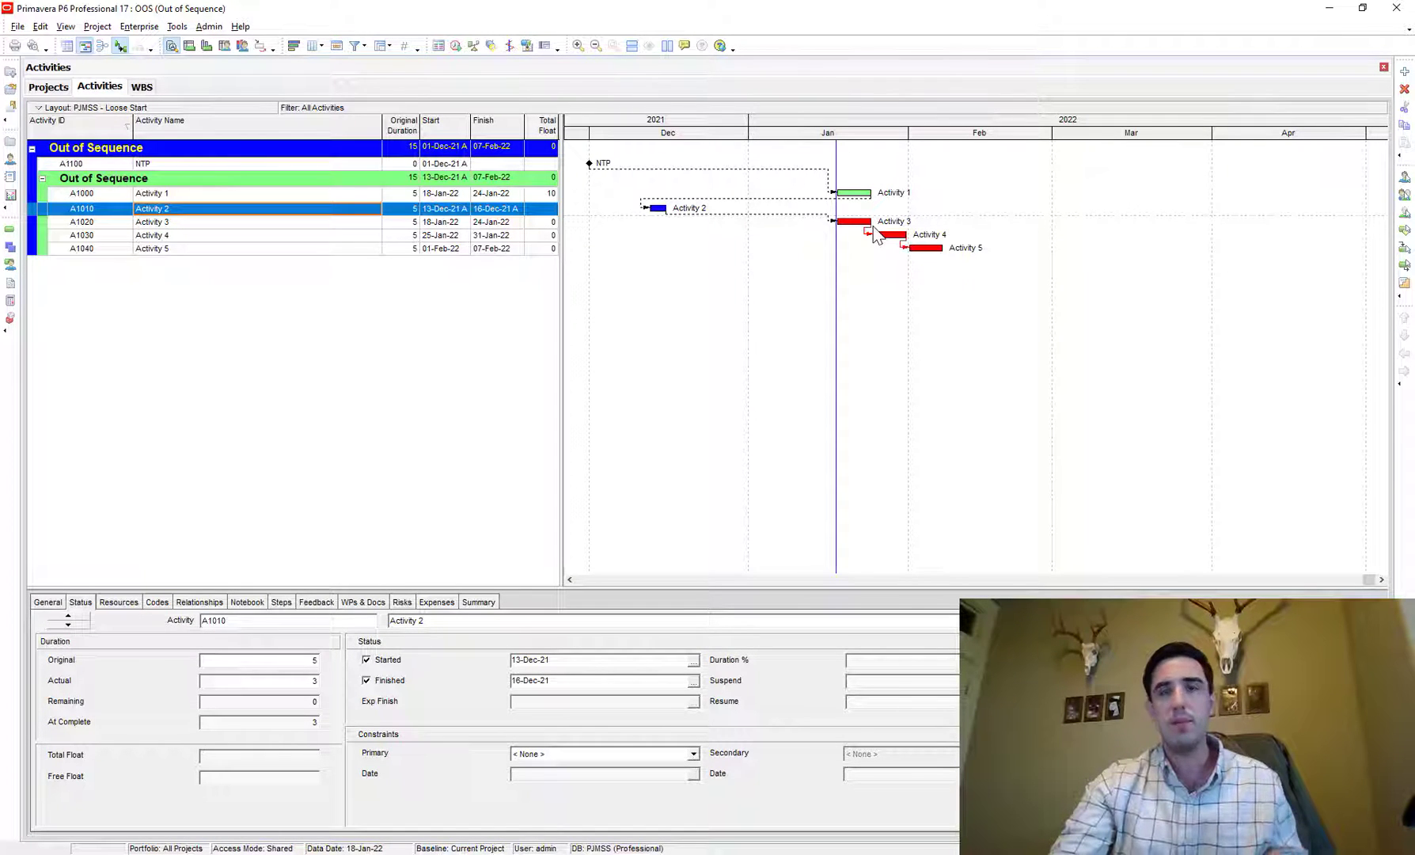
{"action": "left_click", "coordinate": [455, 48]}
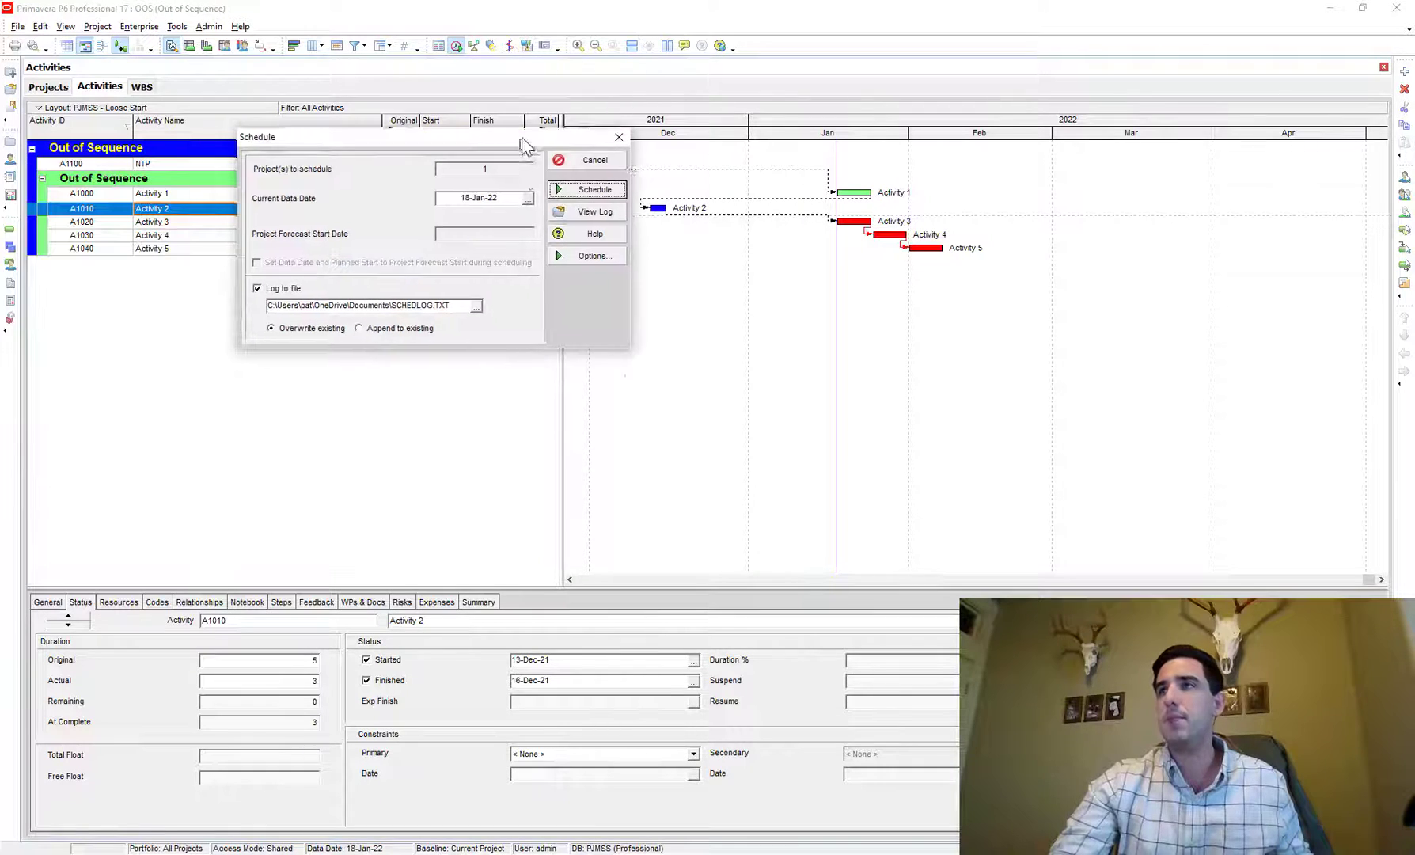
Switch the scheduling option back to Retained Logic and reschedule the project
{"action": "left_click", "coordinate": [590, 253]}
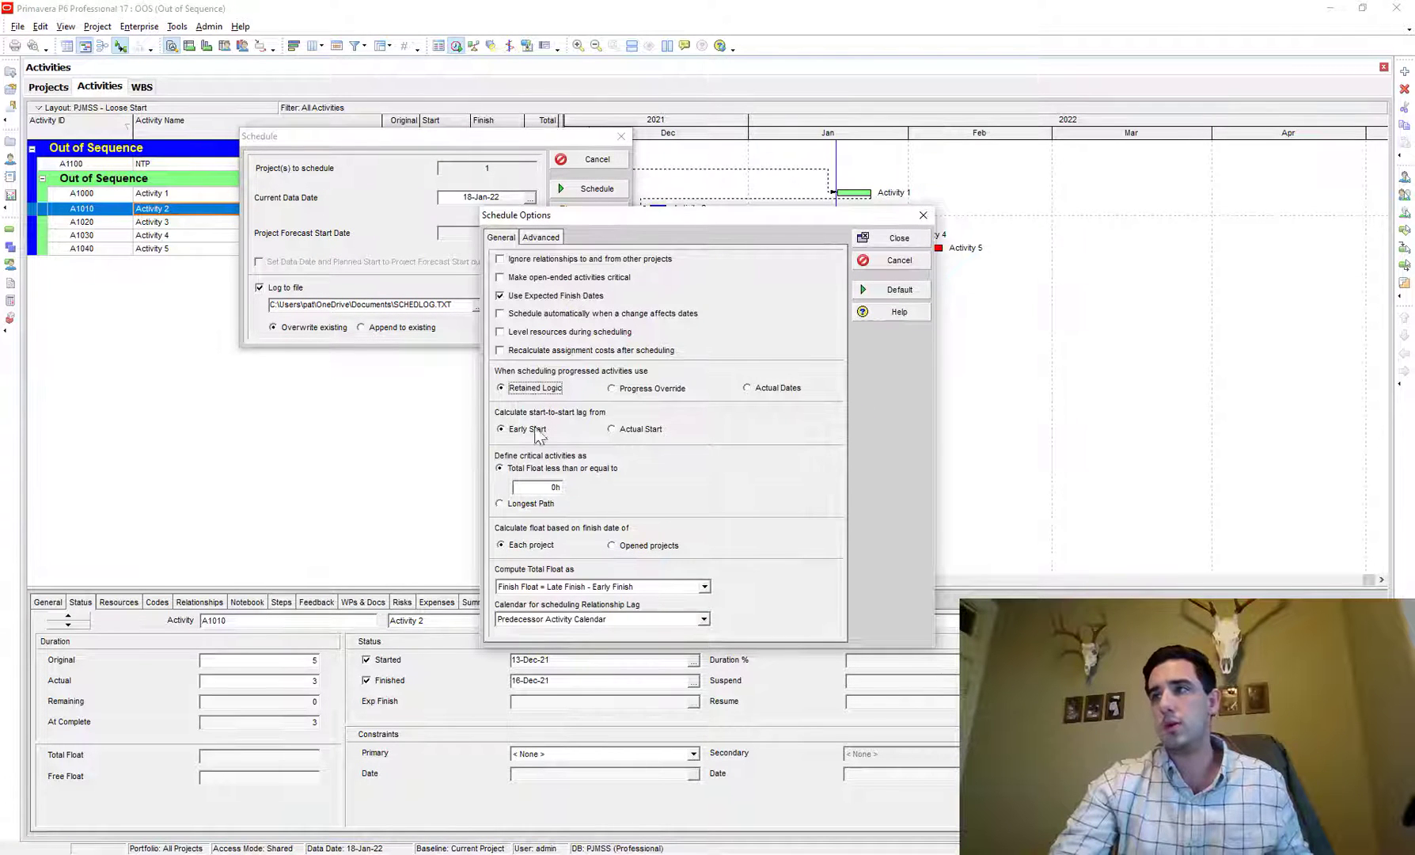
{"action": "left_click", "coordinate": [891, 238]}
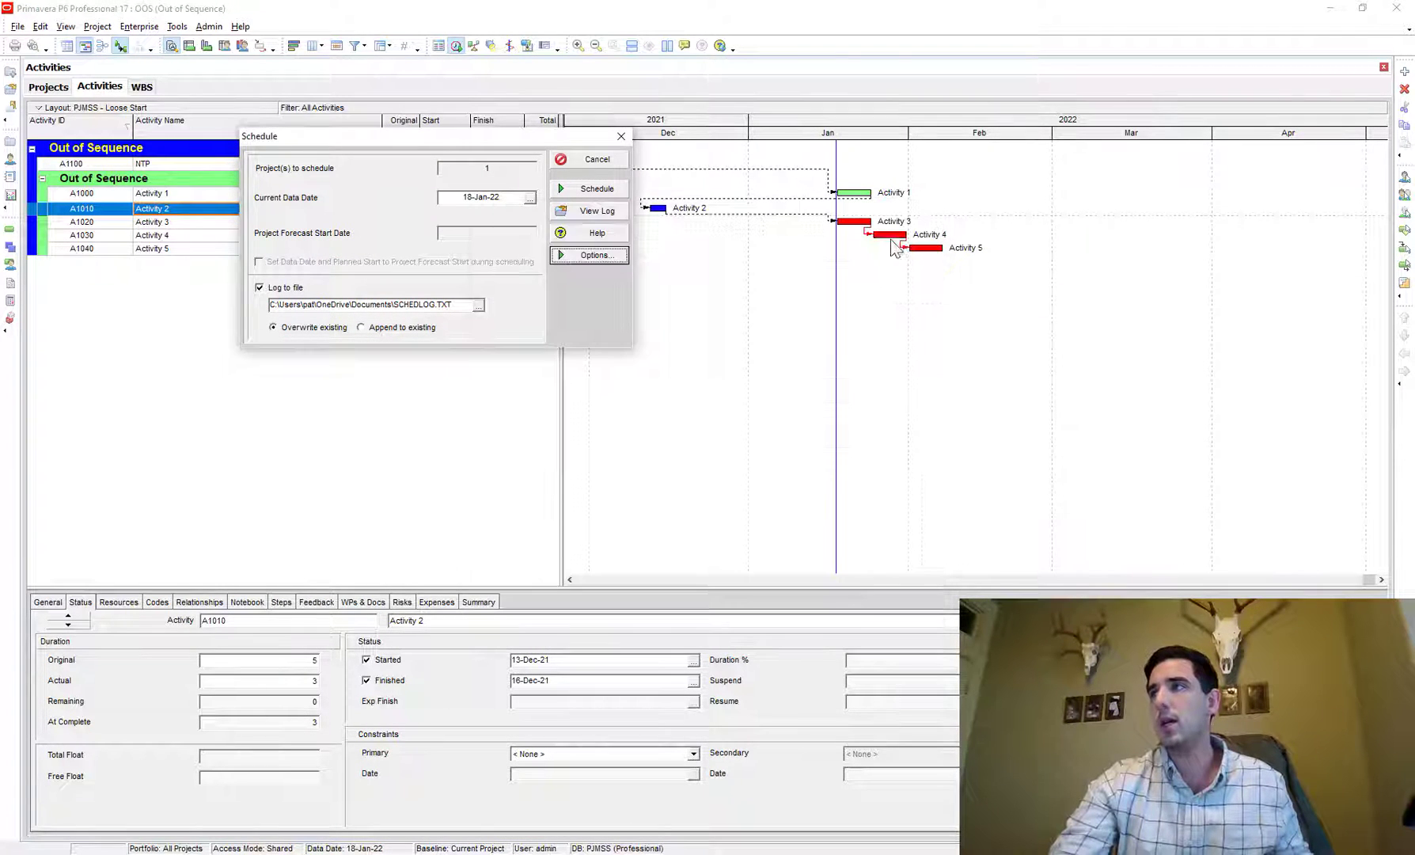
{"action": "left_click", "coordinate": [614, 191]}
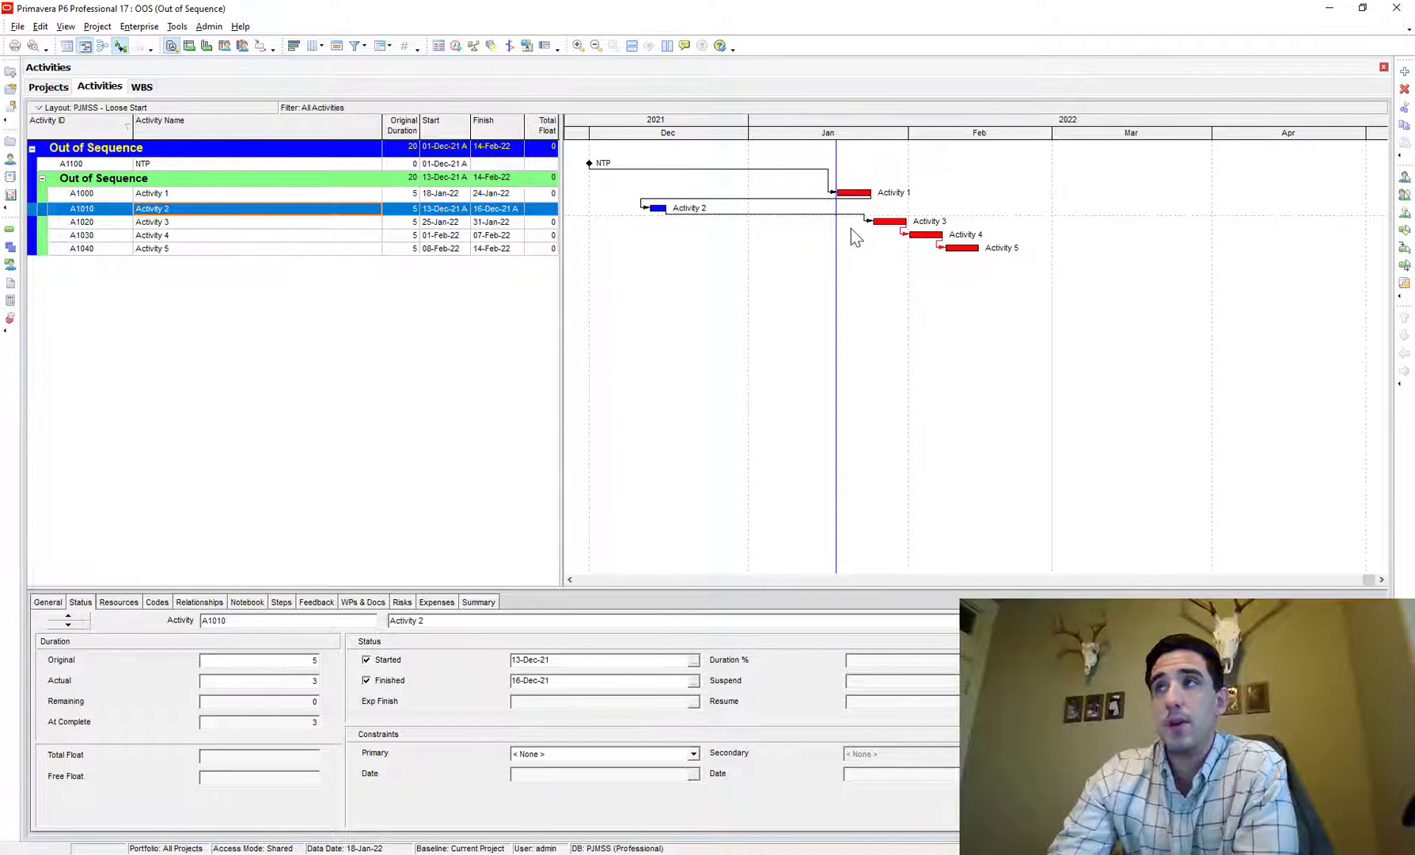
{"action": "left_click", "coordinate": [457, 46]}
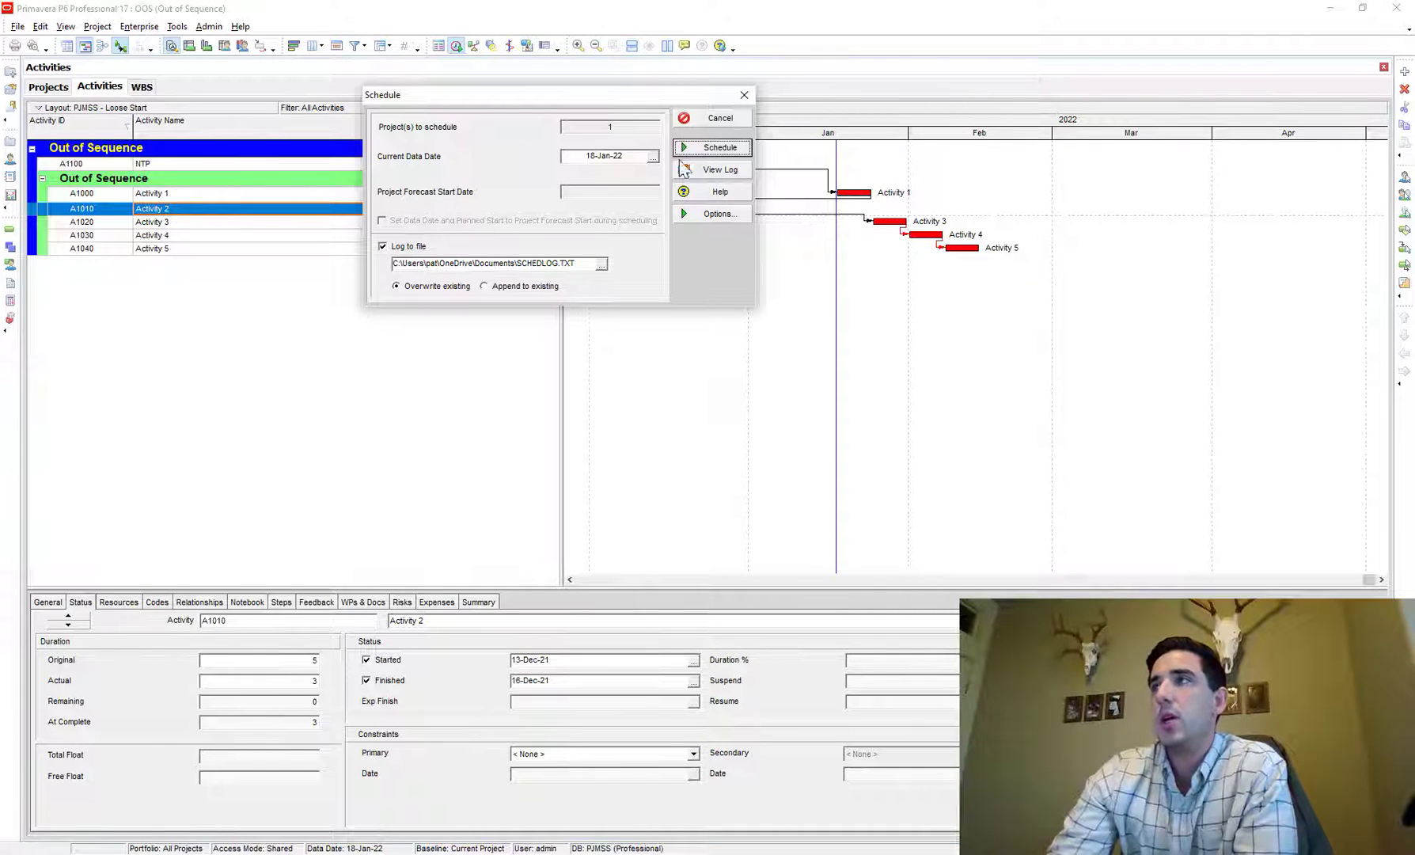
Reschedule the project and open its latest scheduling log report in Notepad
{"action": "left_click", "coordinate": [727, 149]}
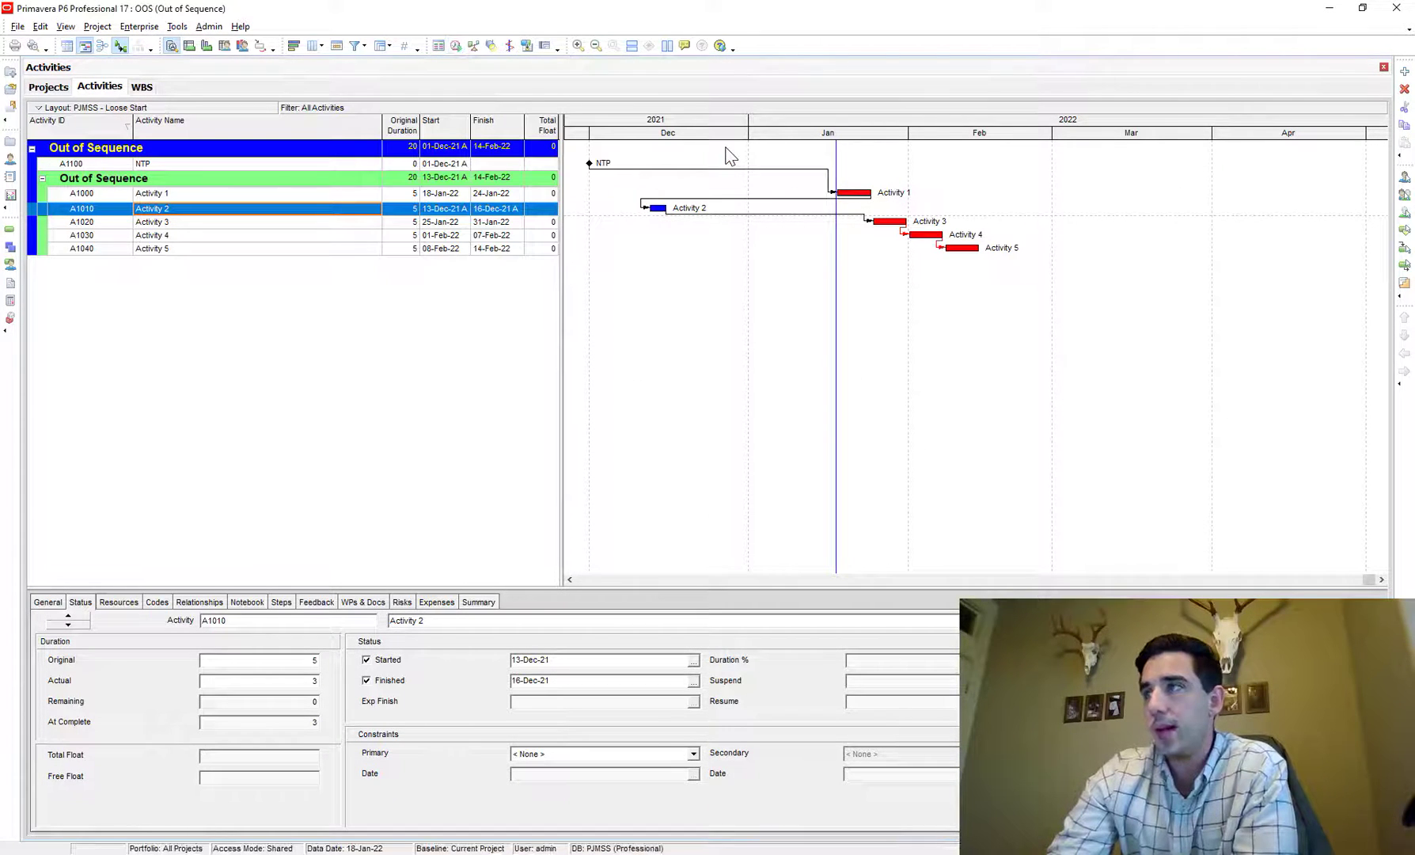
{"action": "left_click", "coordinate": [455, 45]}
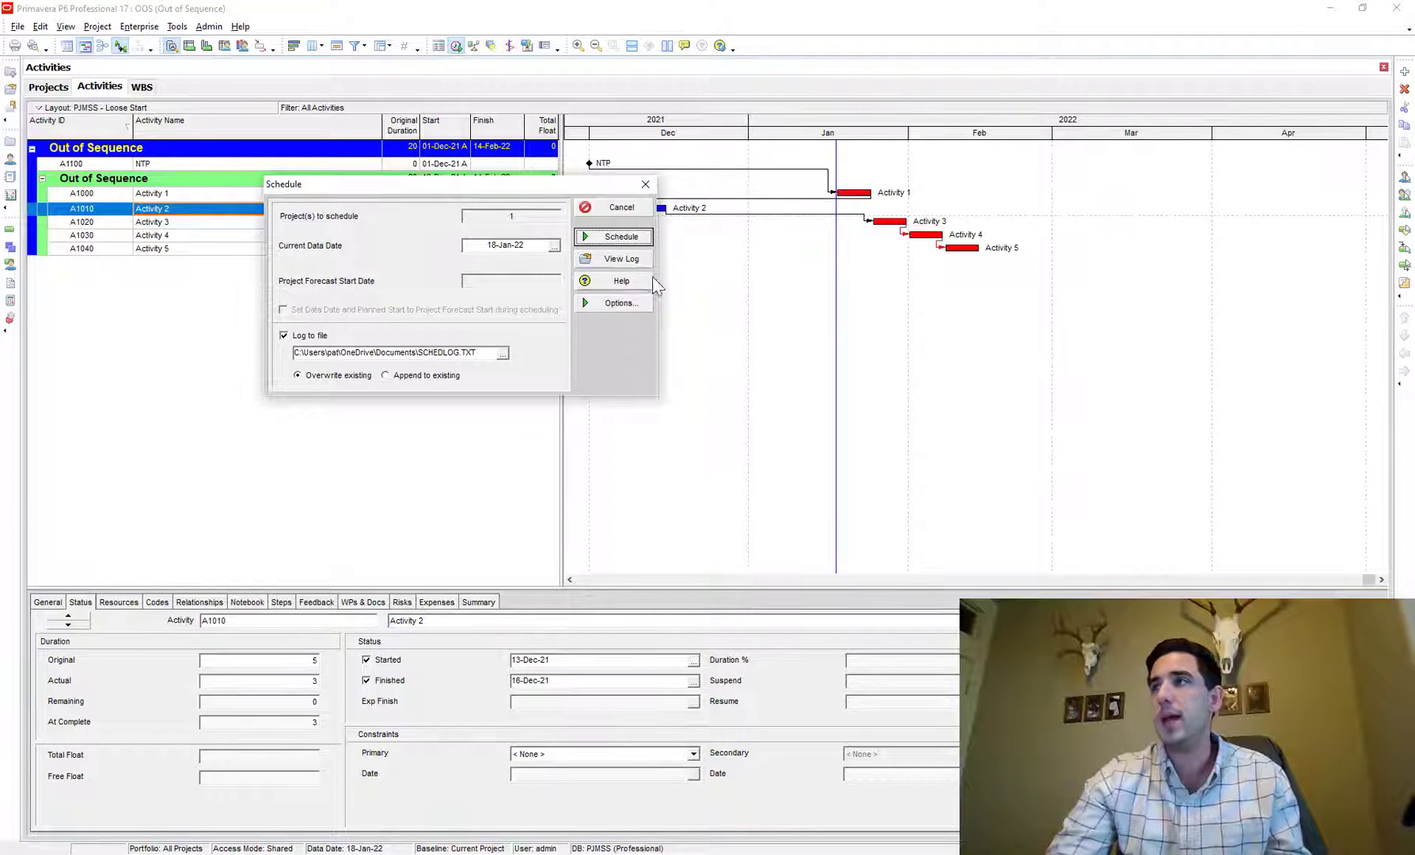
{"action": "left_click", "coordinate": [621, 258]}
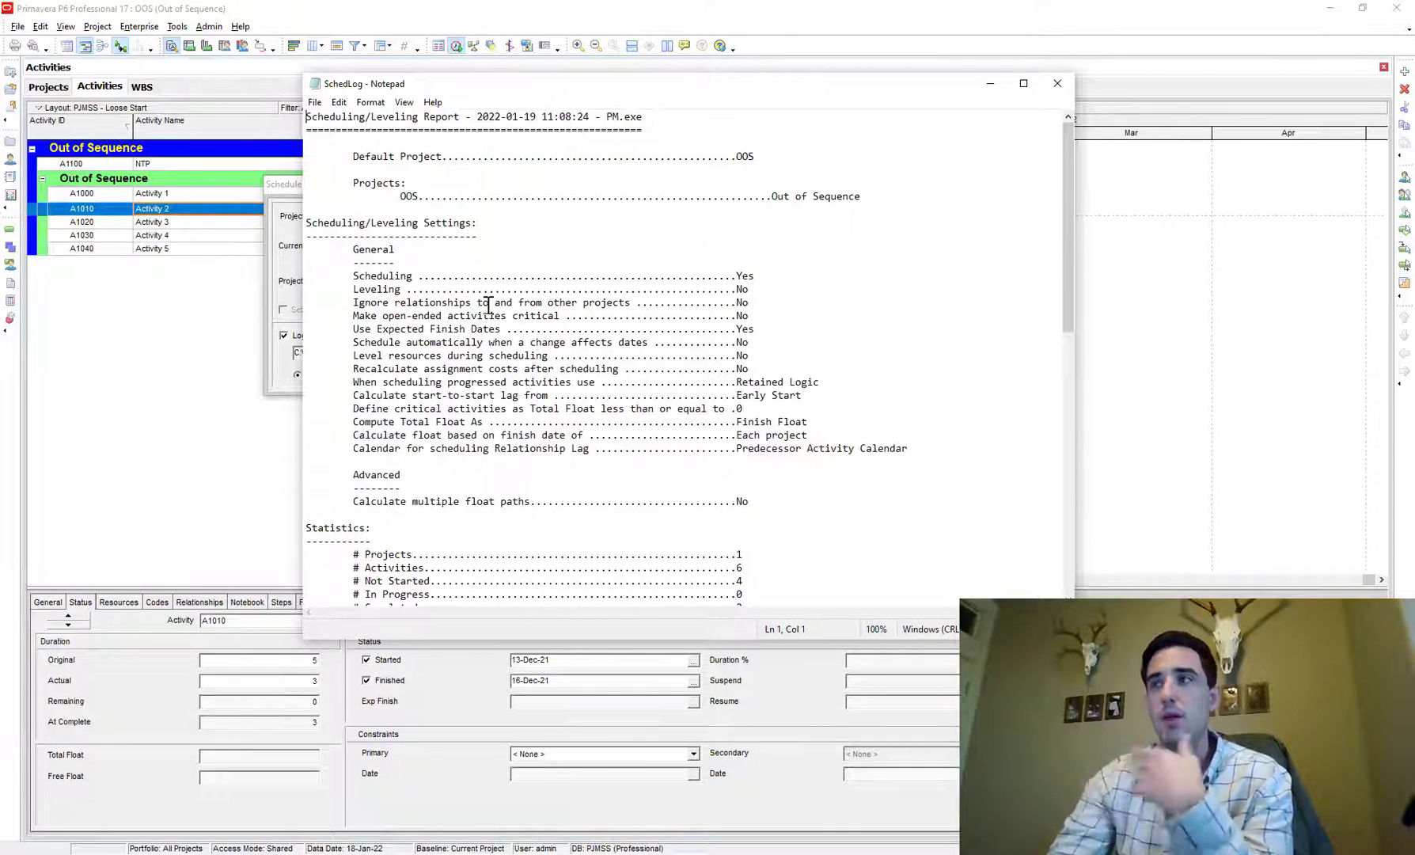
Highlight the log's settings lines, Warnings heading and the A1010 out-of-sequence warning
{"action": "left_click", "coordinate": [473, 324]}
{"action": "left_click_drag", "start_coordinate": [353, 156], "coordinate": [610, 277]}
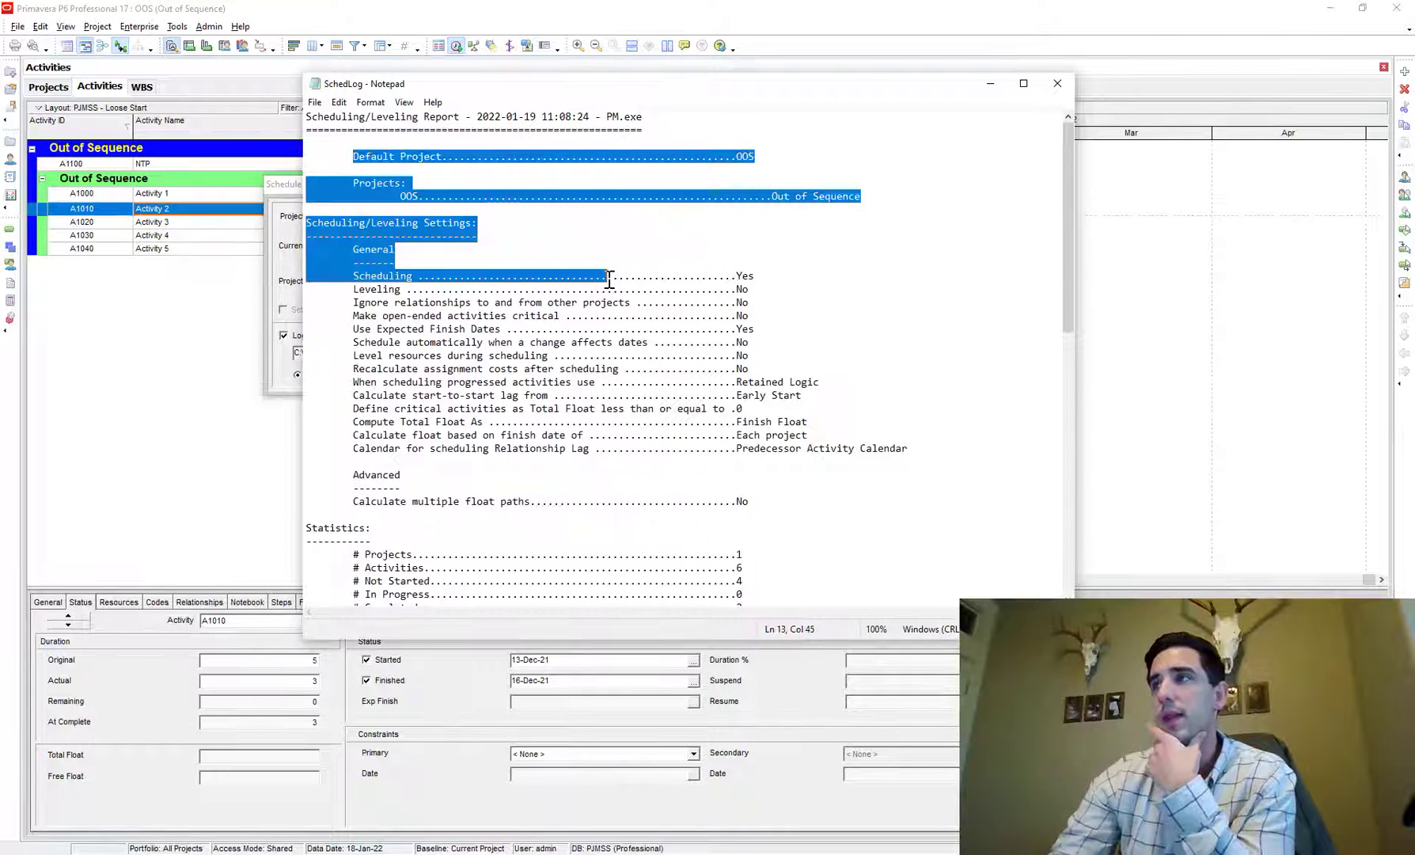
{"action": "scroll", "coordinate": [609, 277], "scroll_direction": "down", "scroll_amount": 8}
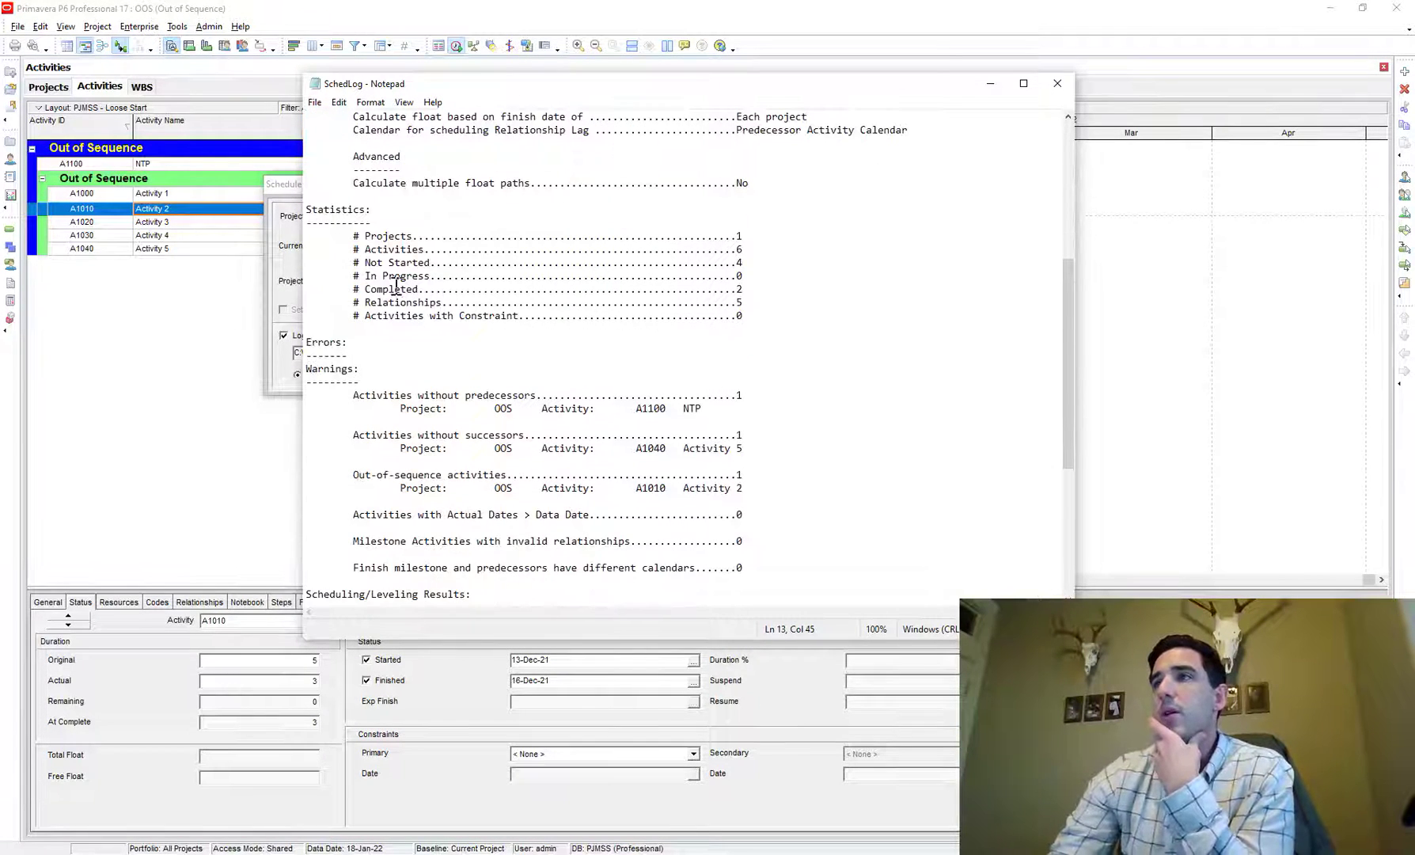
{"action": "left_click_drag", "start_coordinate": [313, 370], "coordinate": [380, 370]}
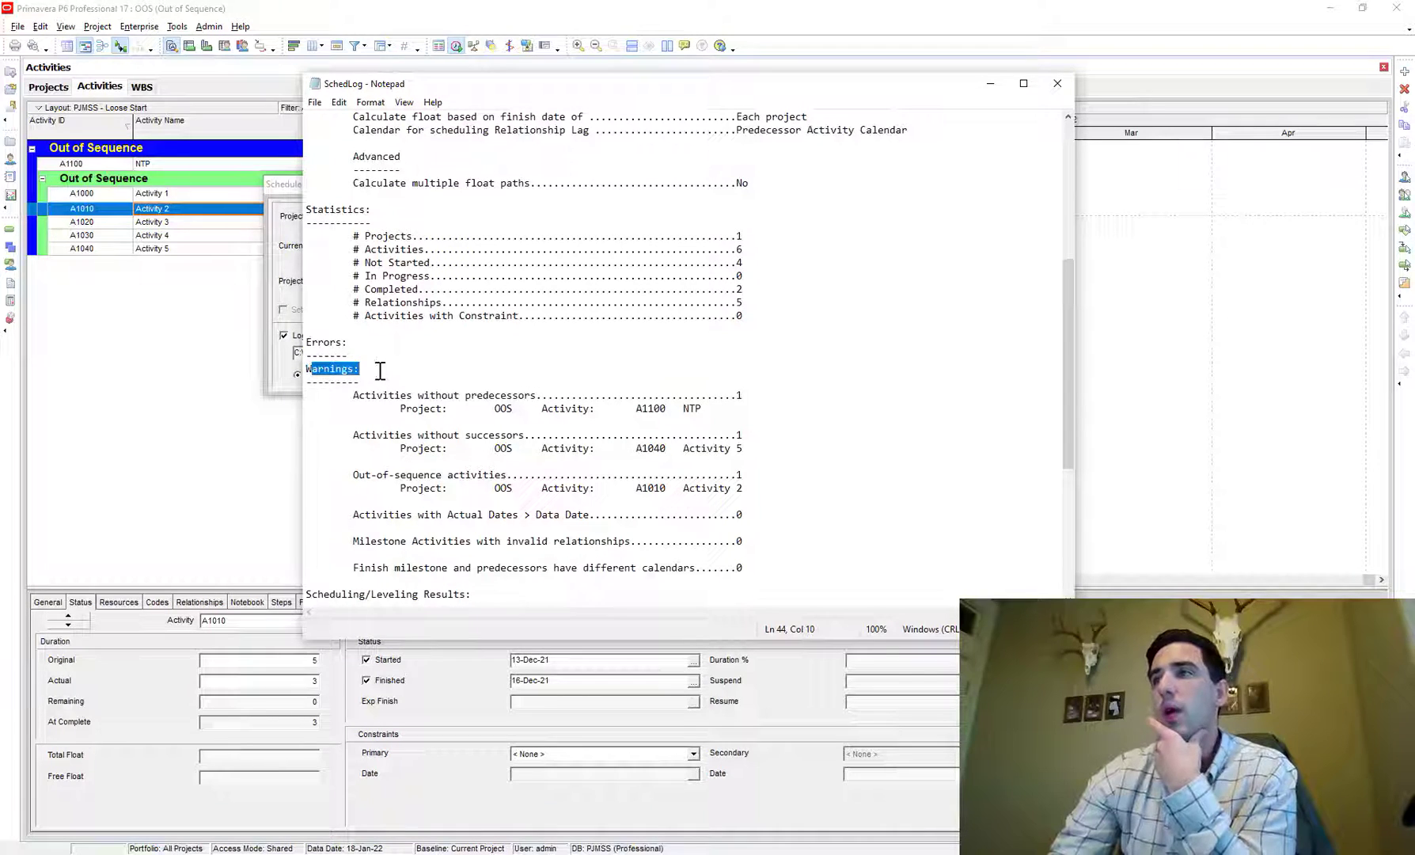
{"action": "scroll", "coordinate": [428, 368], "scroll_direction": "down", "scroll_amount": 1}
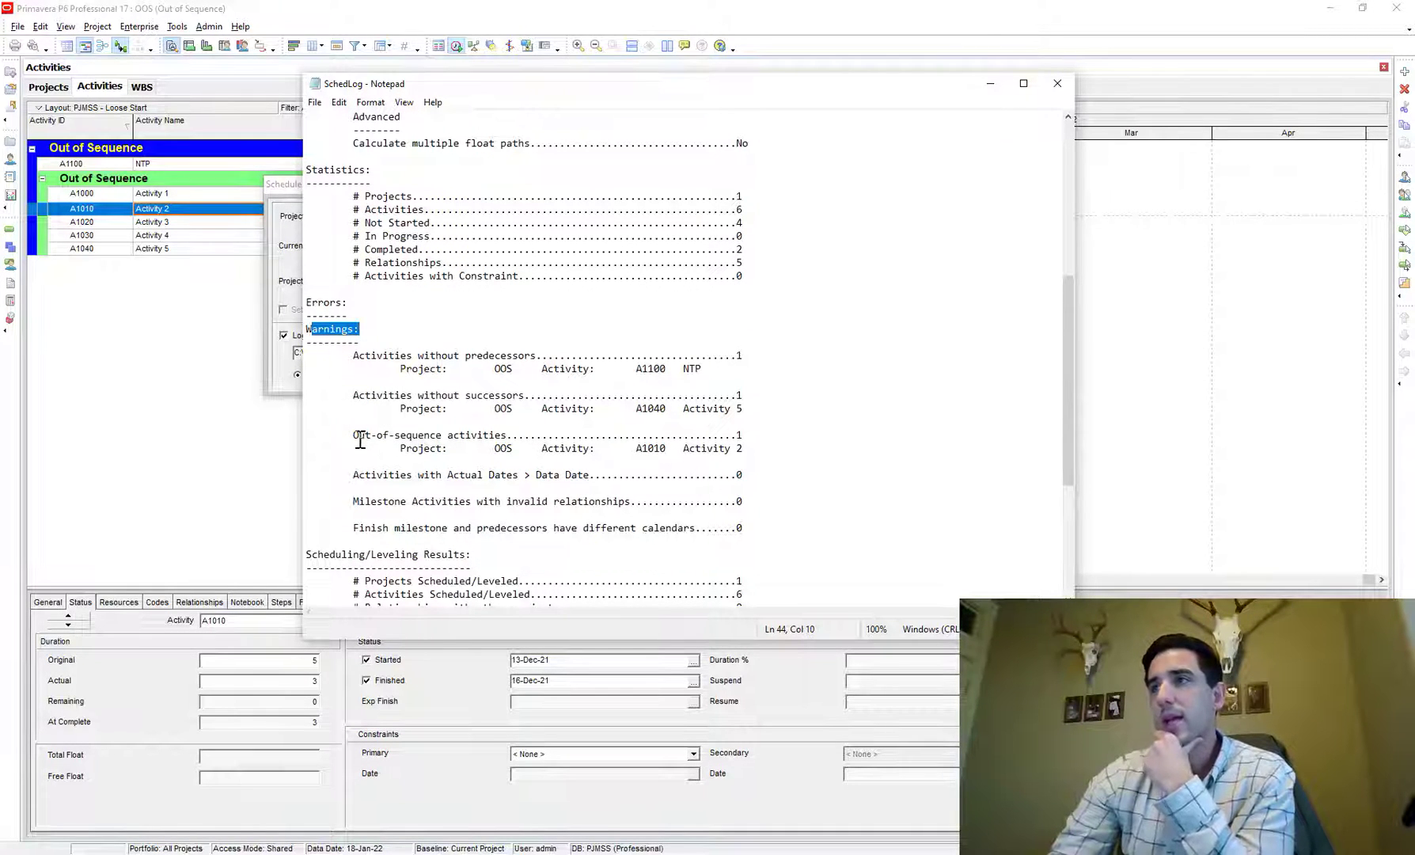
{"action": "left_click_drag", "start_coordinate": [358, 435], "coordinate": [607, 437]}
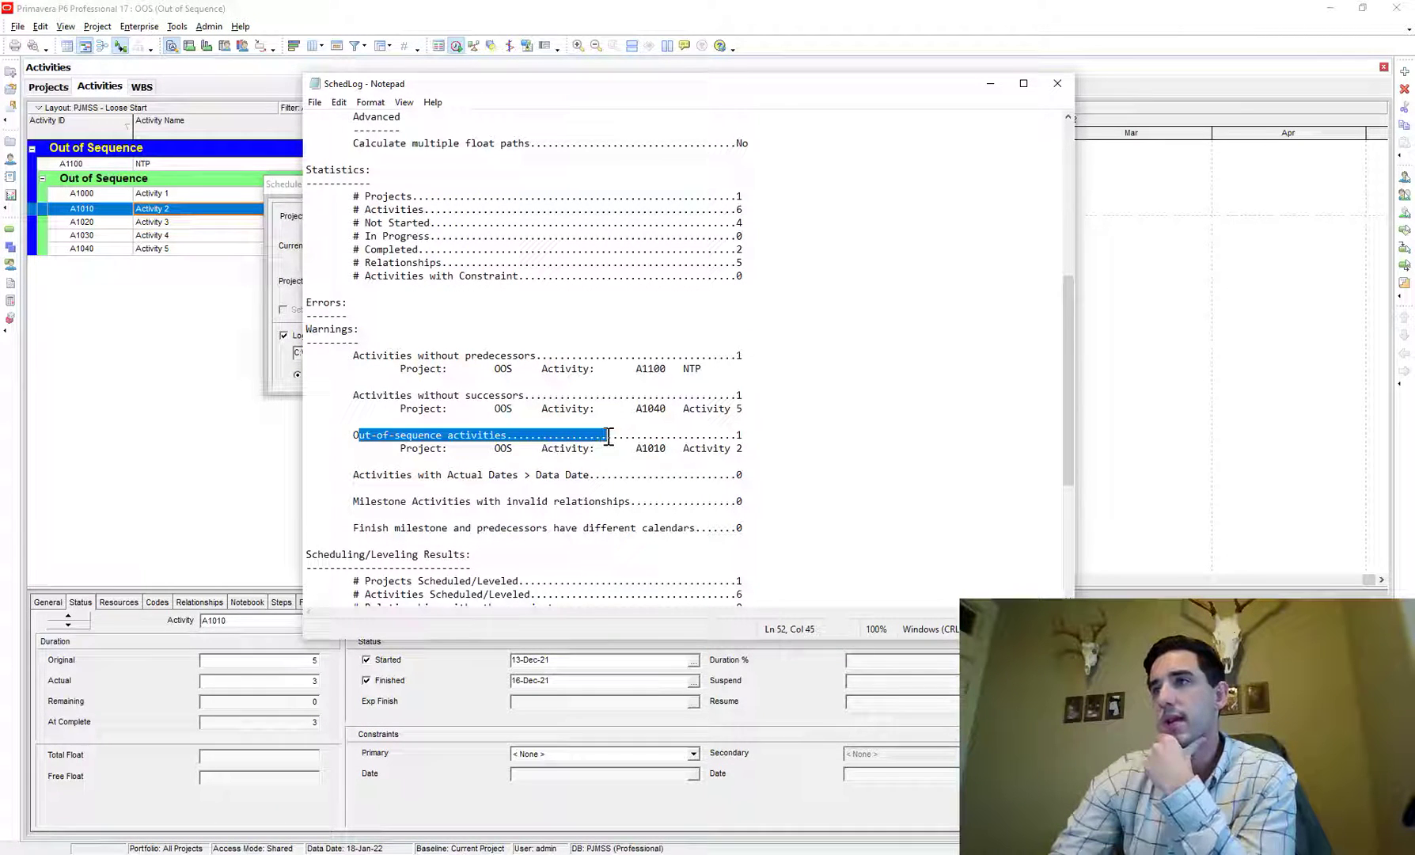
{"action": "scroll", "coordinate": [606, 436], "scroll_direction": "down", "scroll_amount": 4}
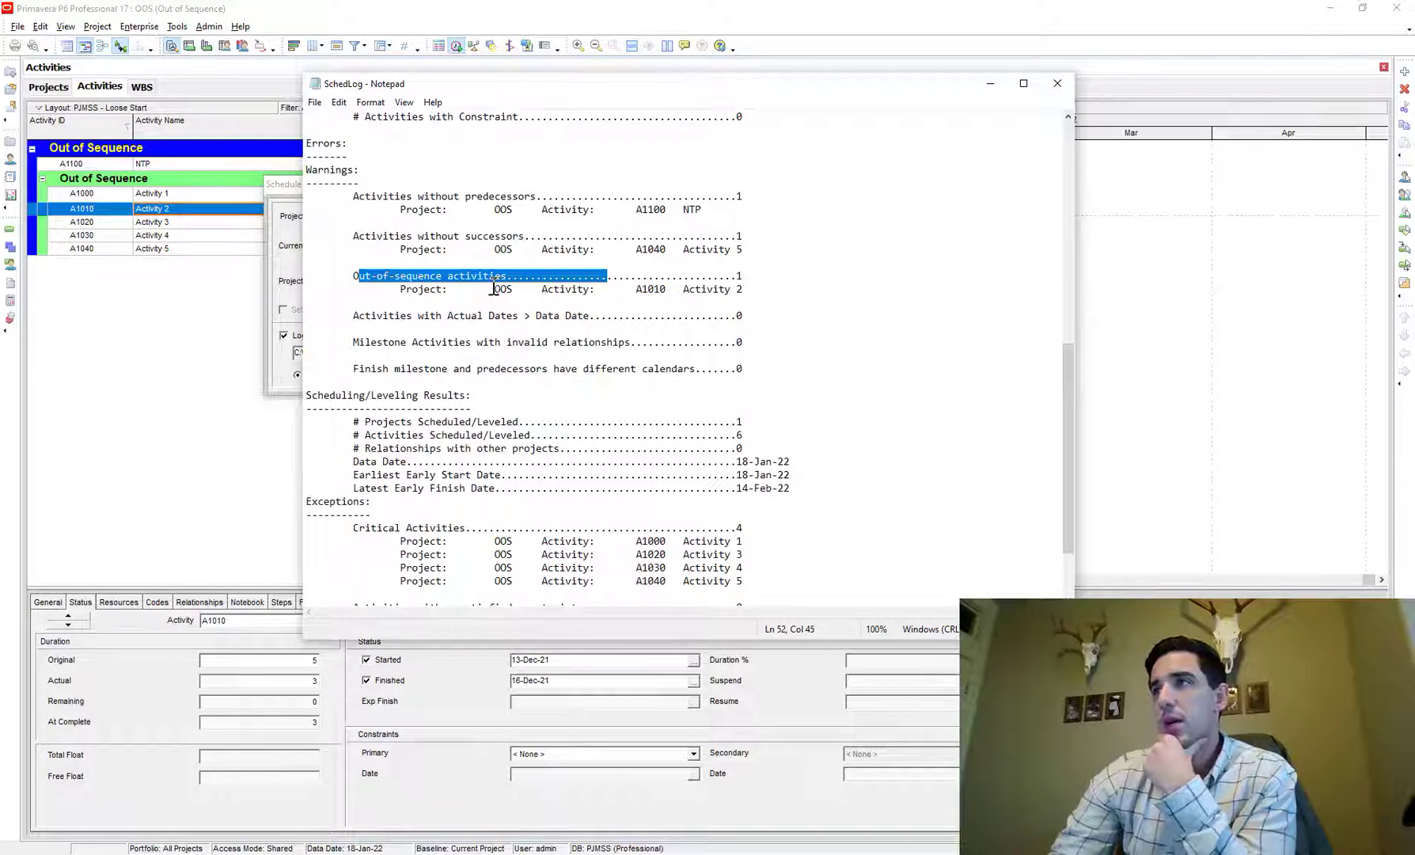
{"action": "left_click_drag", "start_coordinate": [636, 289], "coordinate": [742, 290]}
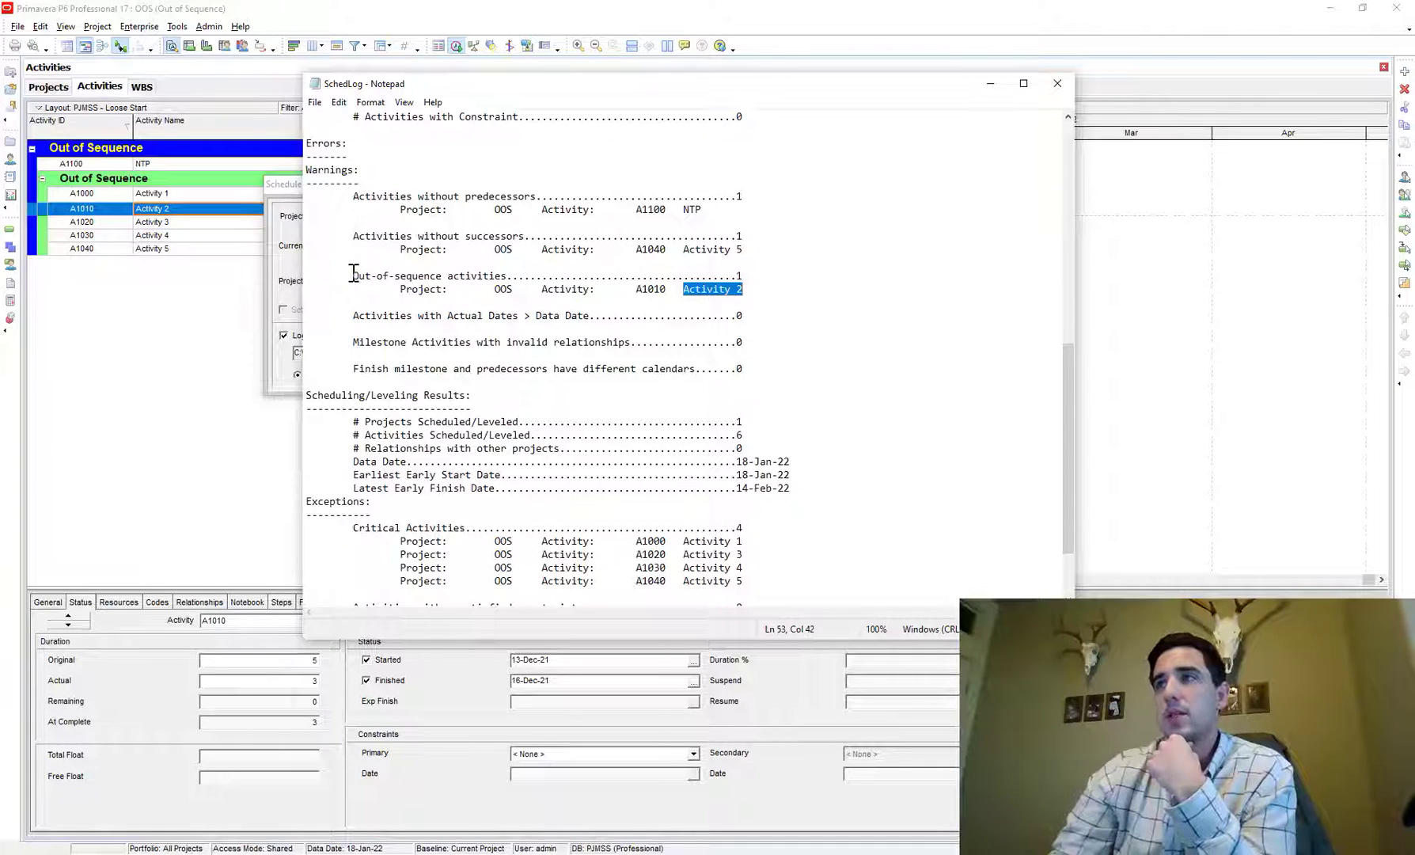
Copy the out-of-sequence warning line and its A1010 Activity 2 line
{"action": "left_click_drag", "start_coordinate": [353, 273], "coordinate": [766, 287]}
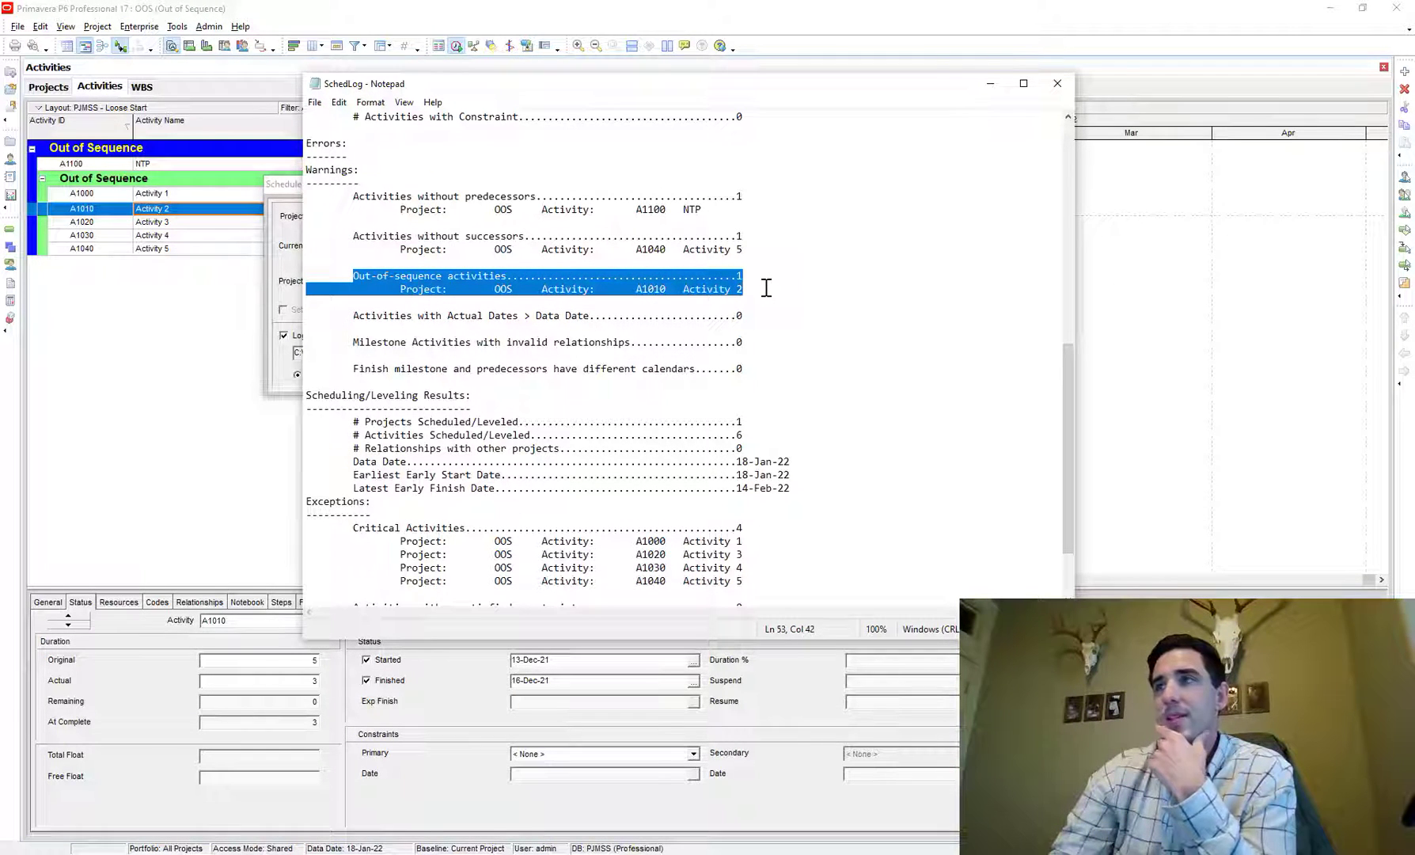
{"action": "left_click_drag", "start_coordinate": [353, 276], "coordinate": [749, 283]}
{"action": "right_click", "coordinate": [464, 286]}
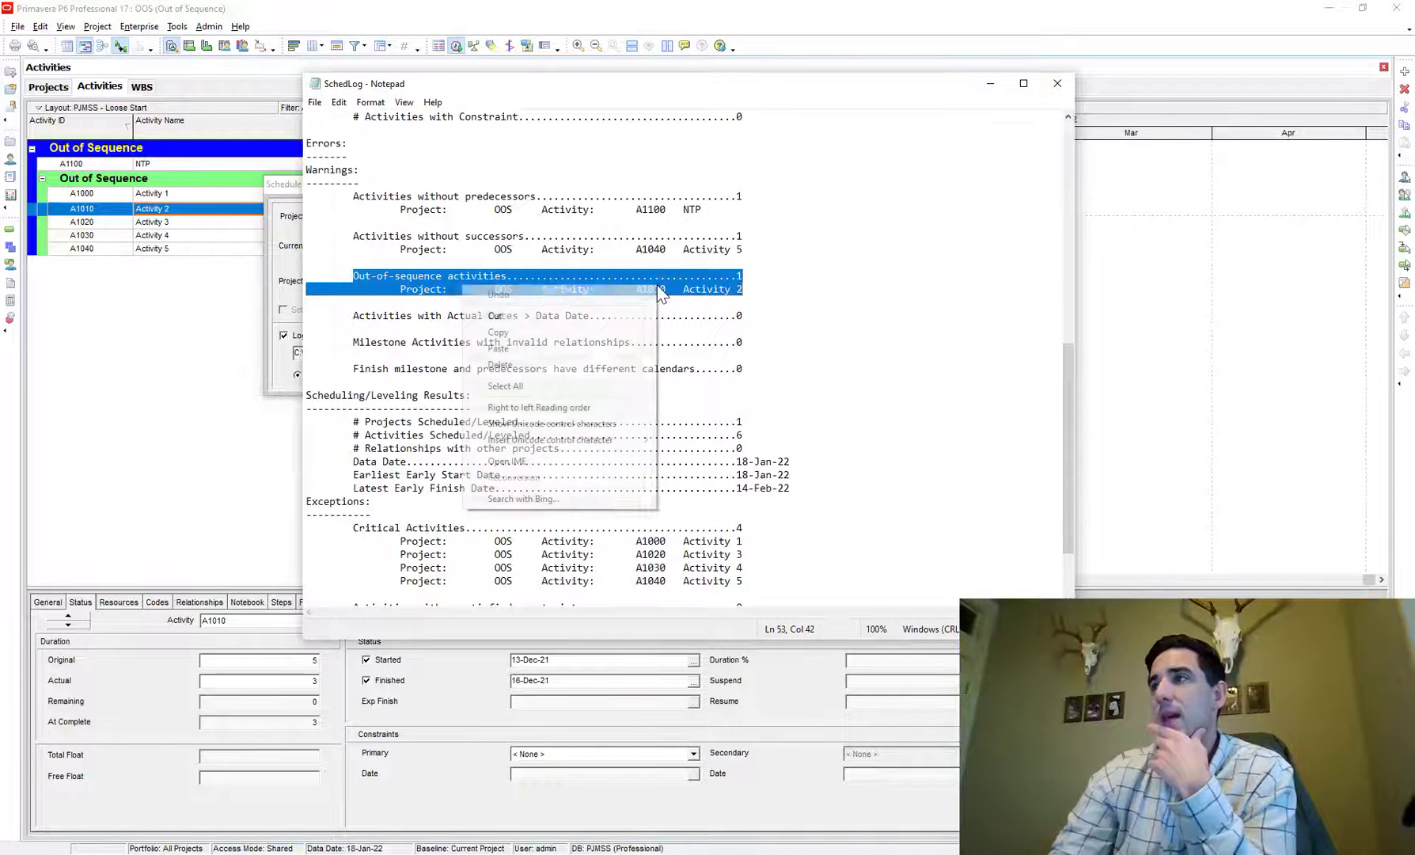
{"action": "left_click", "coordinate": [561, 332]}
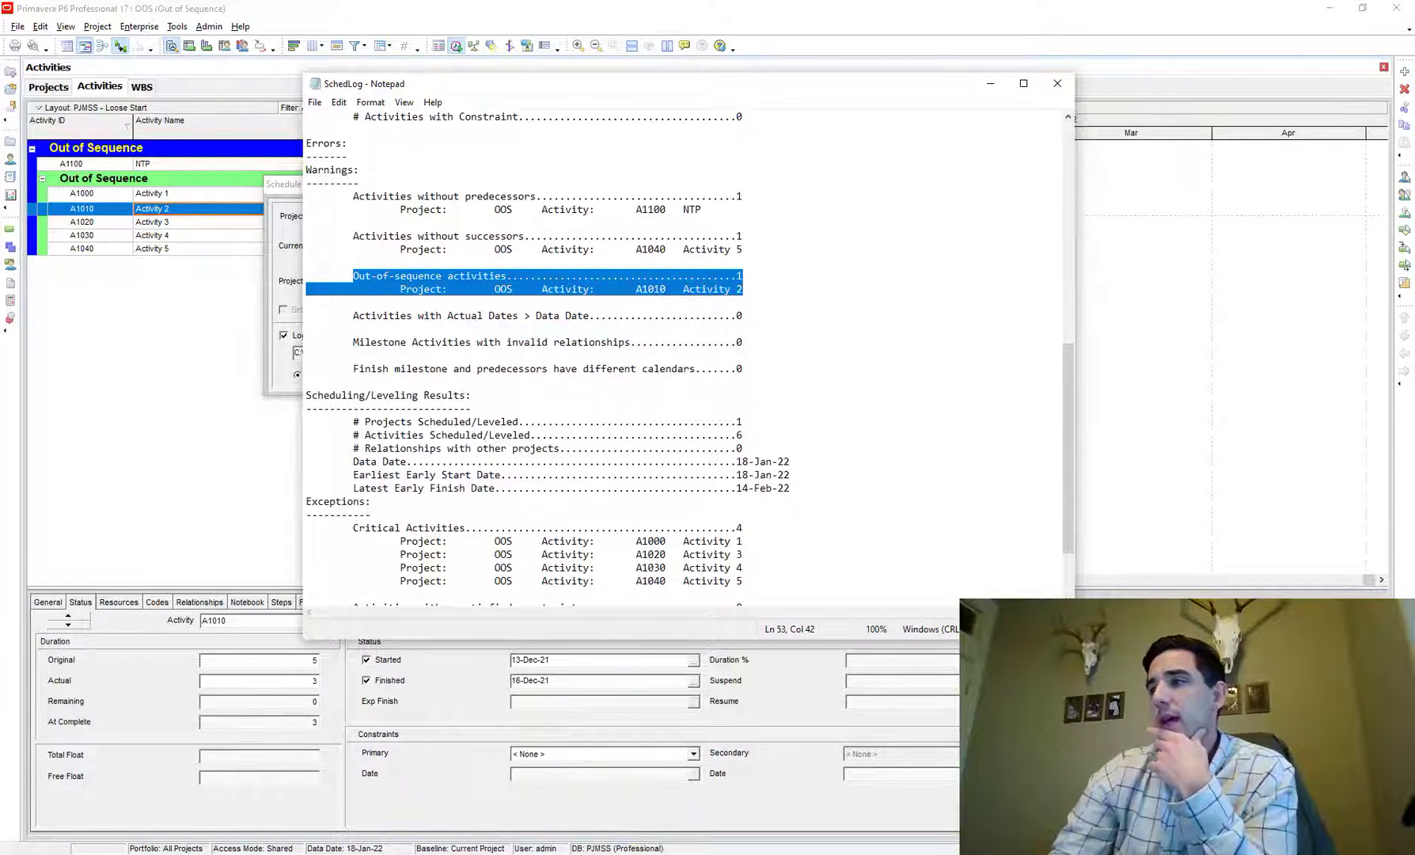
{"action": "key", "text": "alt+Tab"}
Paste the warning lines at A1 in Book1 and copy activity ID A1010 from F2
{"action": "left_click", "coordinate": [43, 228]}
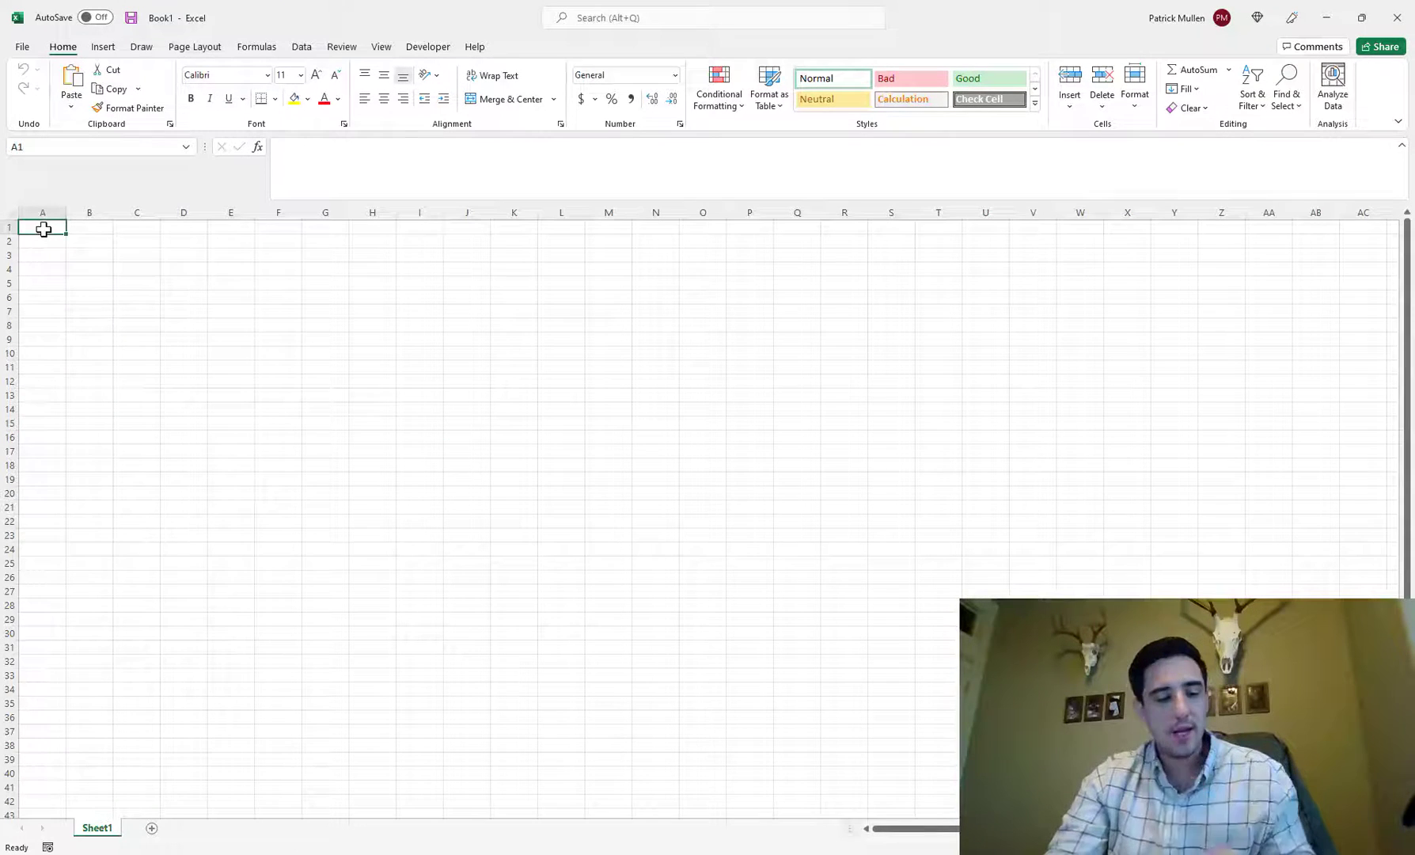
{"action": "key", "text": "ctrl+v"}
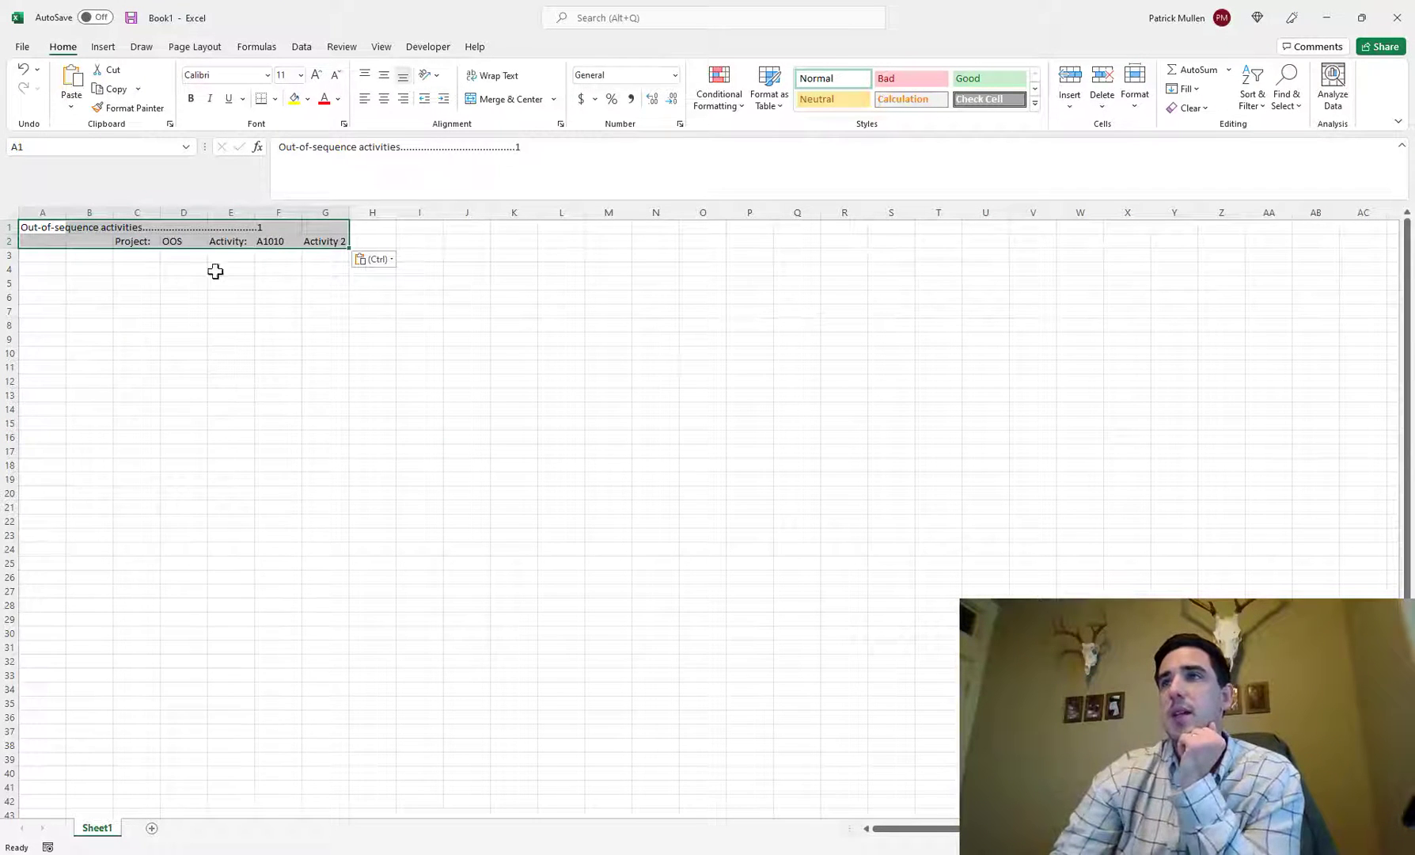
{"action": "left_click", "coordinate": [246, 237]}
{"action": "left_click_drag", "start_coordinate": [273, 240], "coordinate": [284, 474]}
{"action": "left_click", "coordinate": [284, 243]}
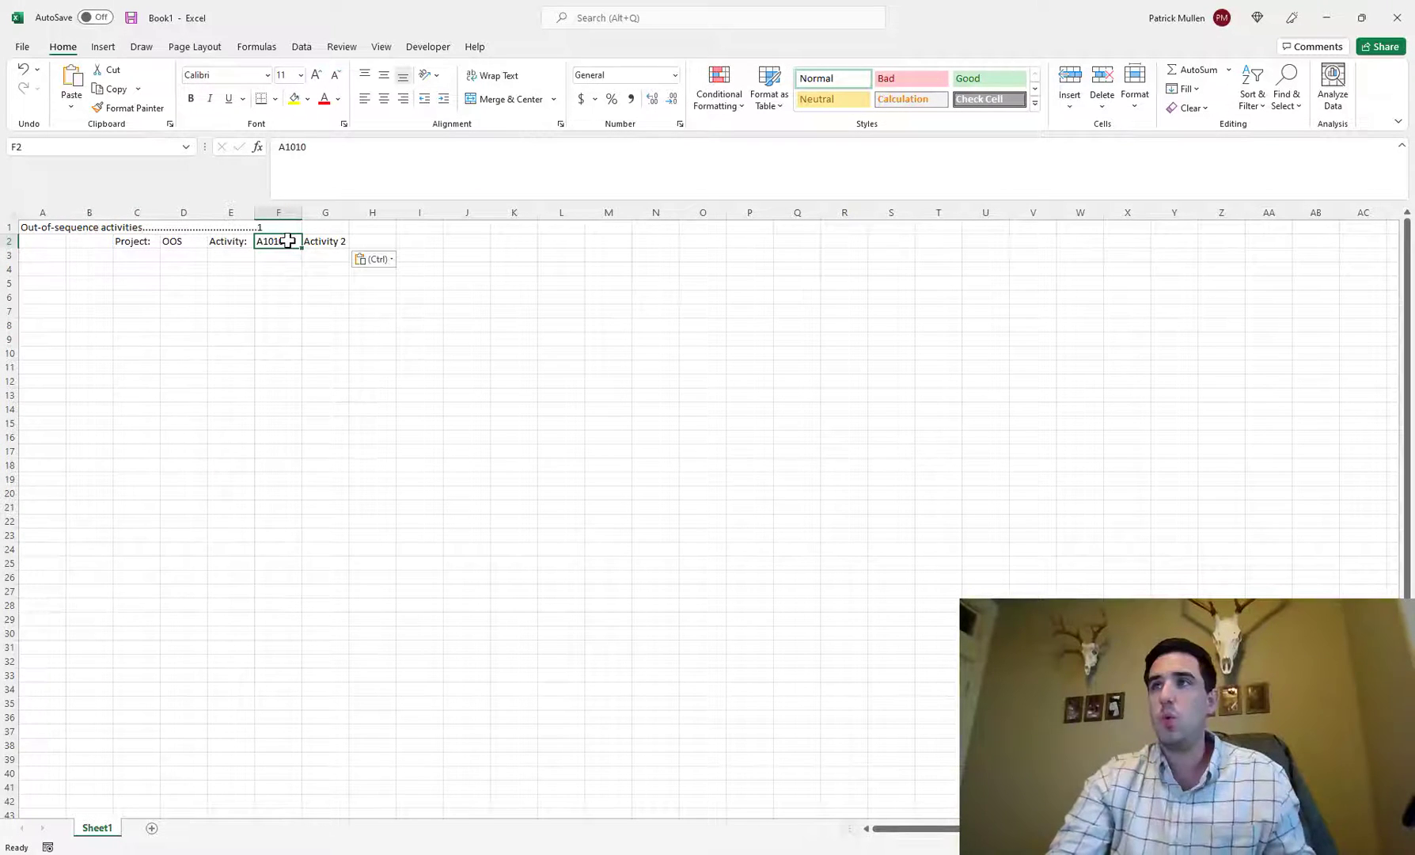
{"action": "right_click", "coordinate": [288, 243]}
{"action": "left_click", "coordinate": [342, 276]}
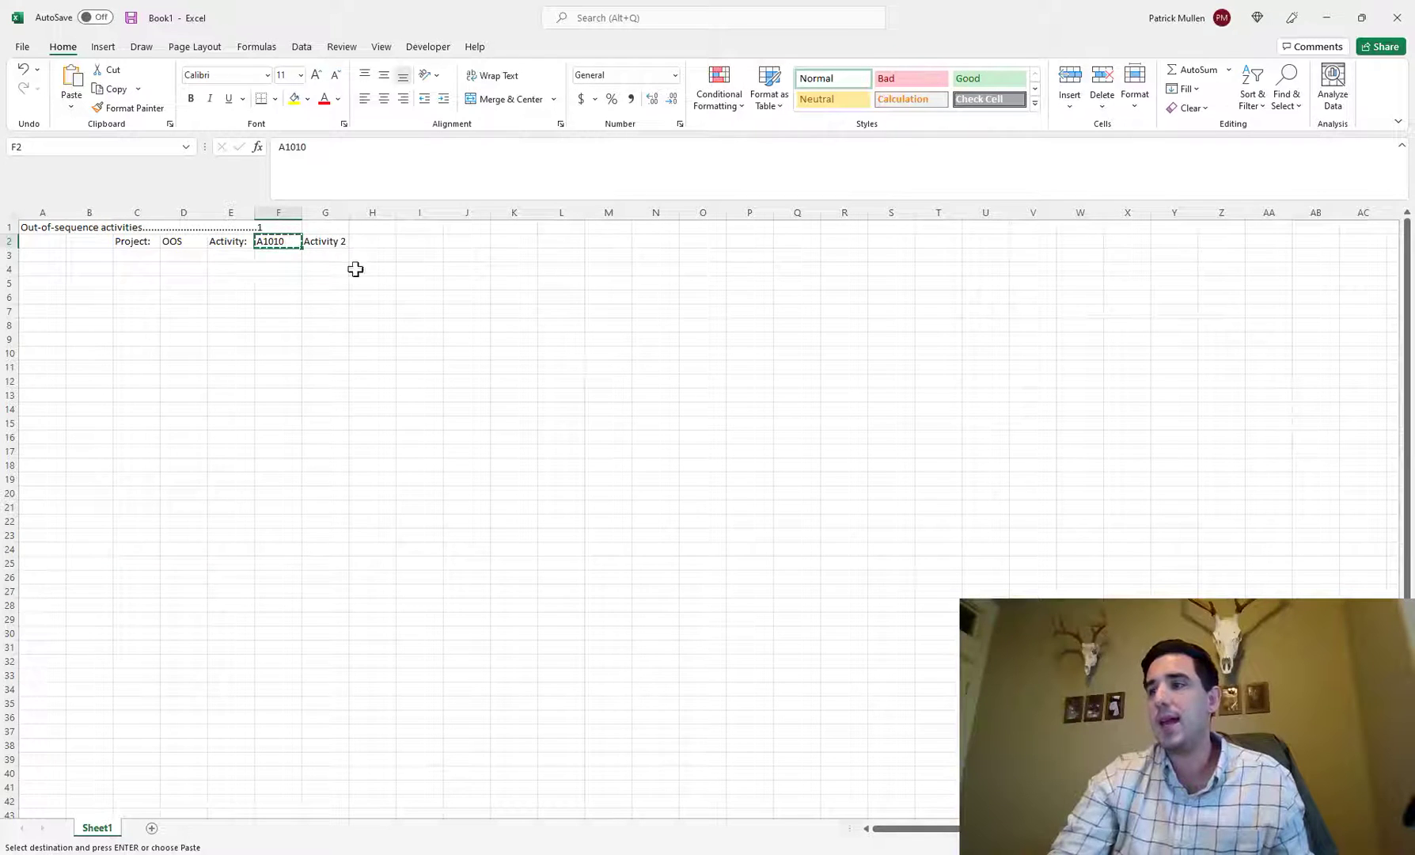
Back in P6, search the activity list for A1010 to locate Activity 2
{"action": "key", "text": "alt+Tab"}
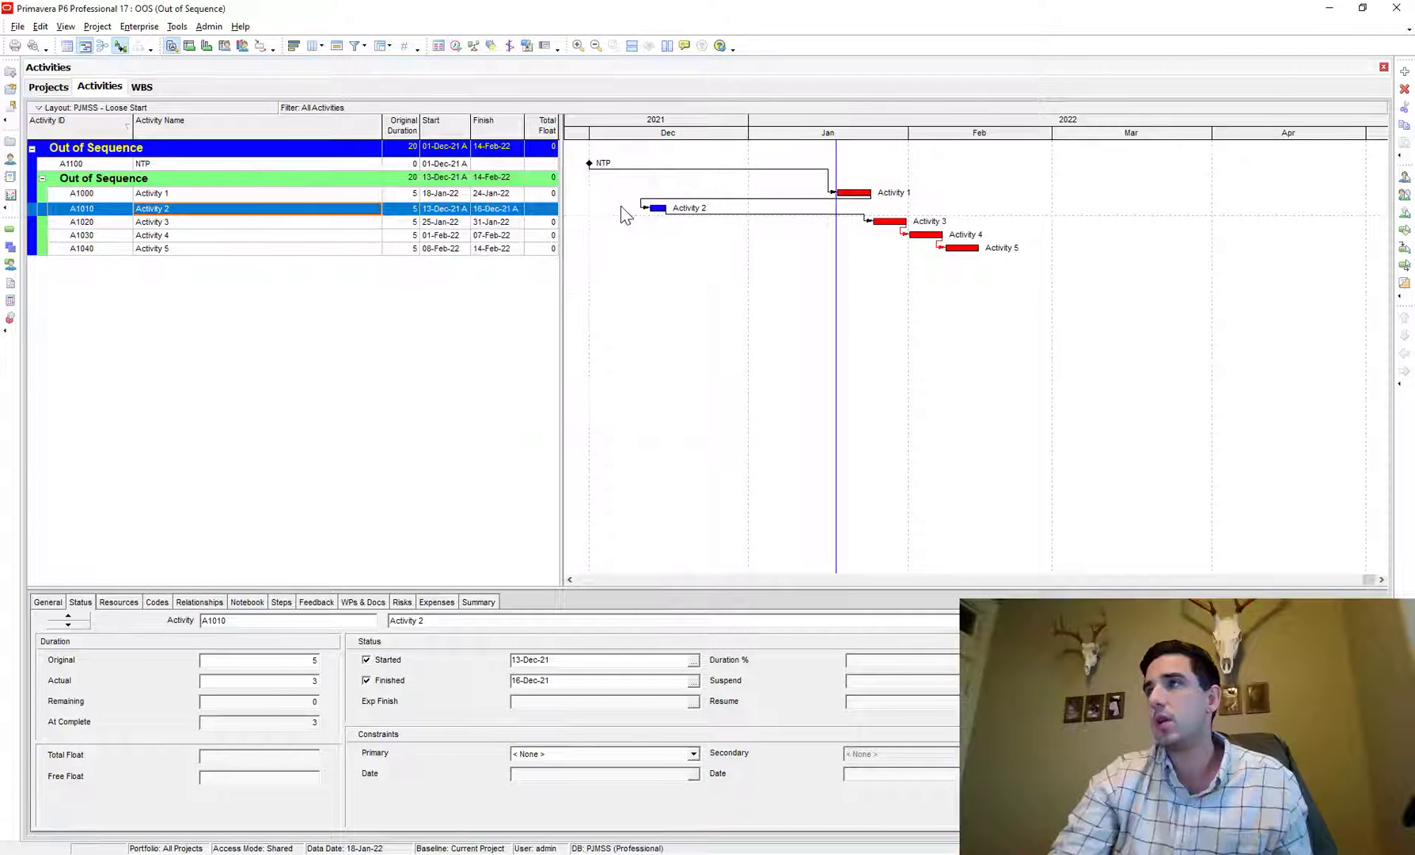
{"action": "left_click", "coordinate": [106, 196]}
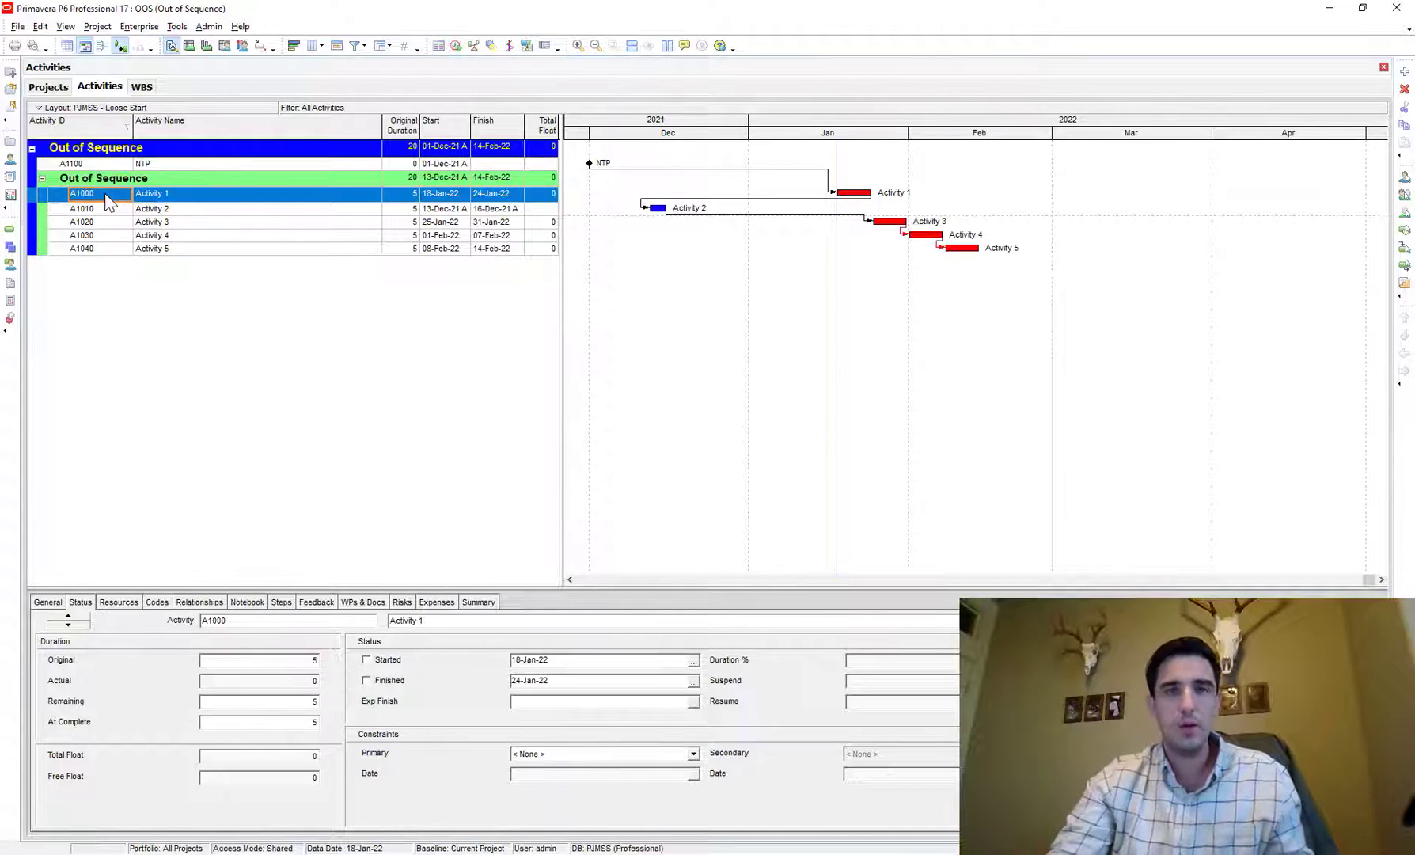
{"action": "key", "text": "ctrl+f"}
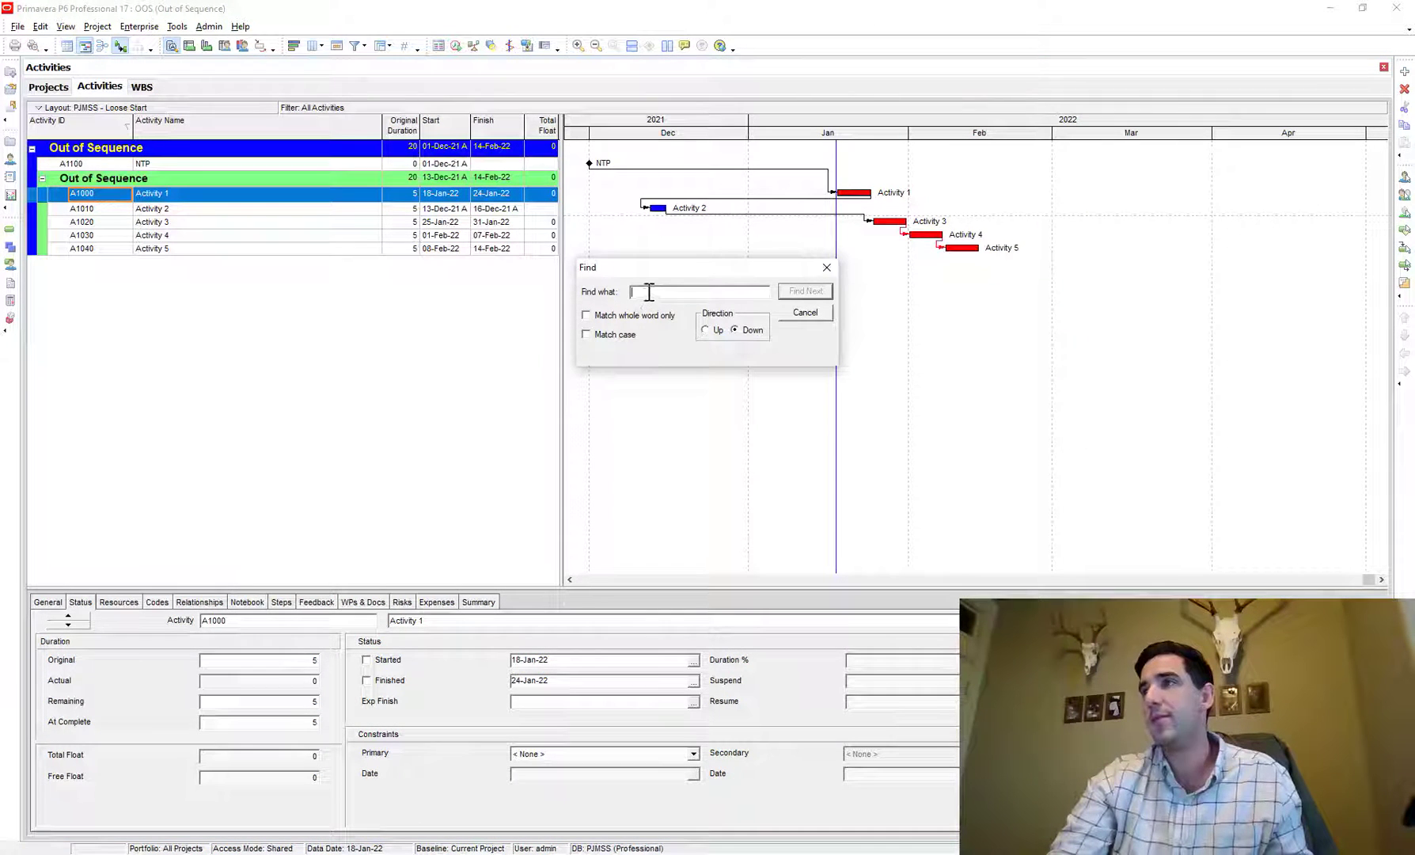
{"action": "type", "text": "A1010"}
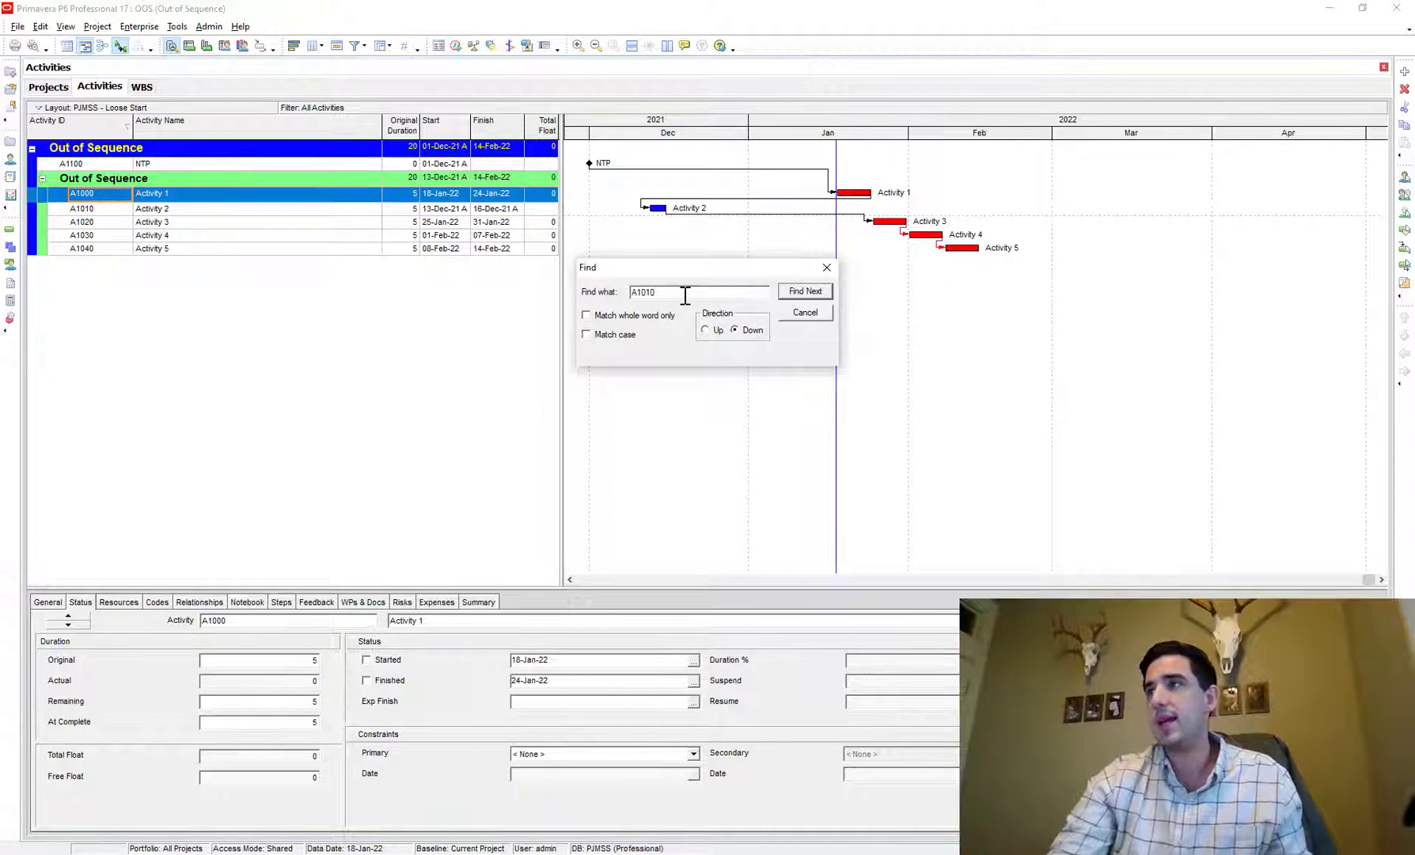
{"action": "left_click", "coordinate": [806, 292]}
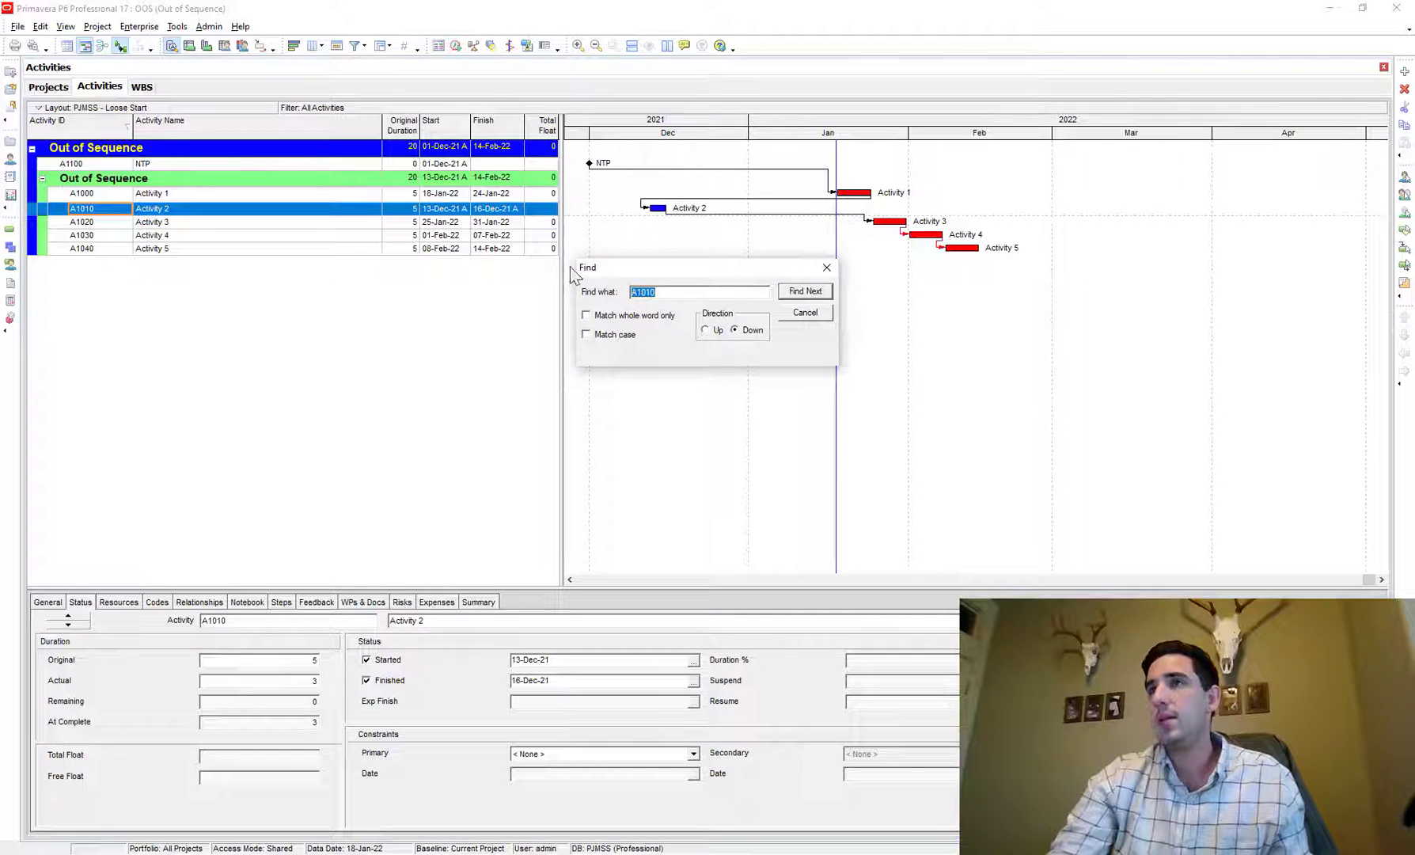
{"action": "left_click", "coordinate": [827, 267]}
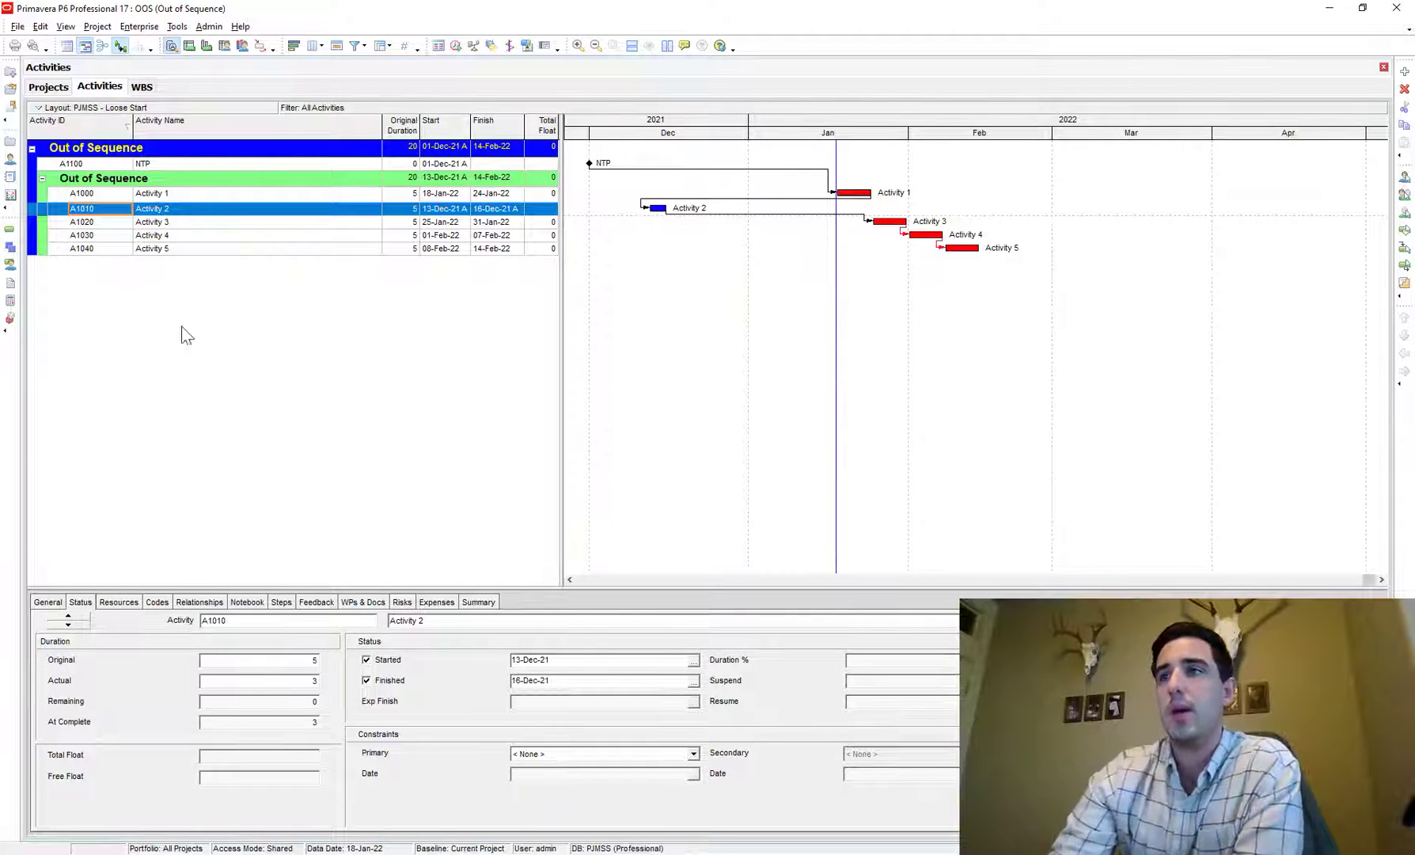
Remove Activity 1 as Activity 2's predecessor on the Relationships tab
{"action": "left_click", "coordinate": [199, 603]}
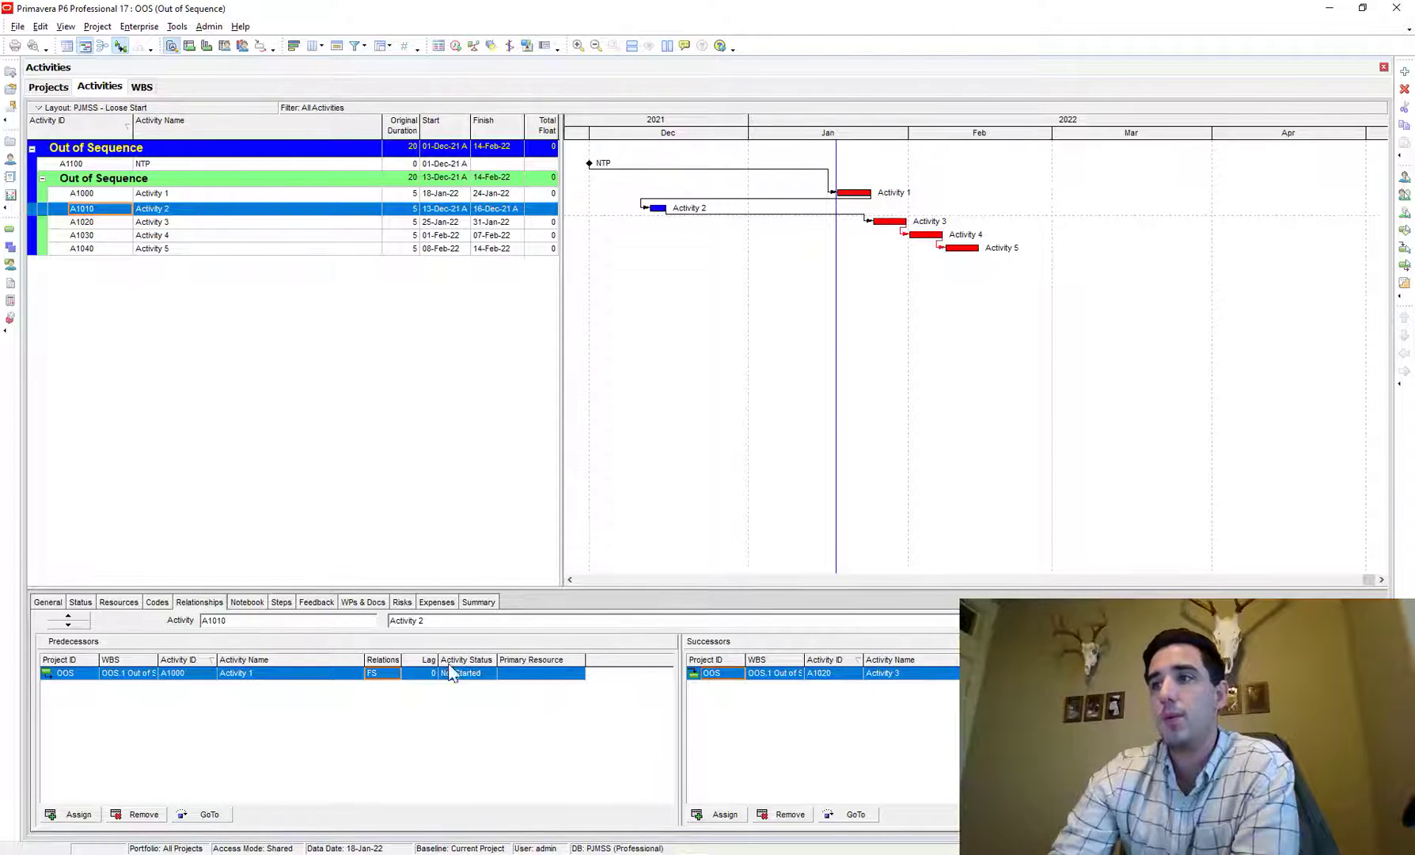
{"action": "left_click", "coordinate": [132, 823]}
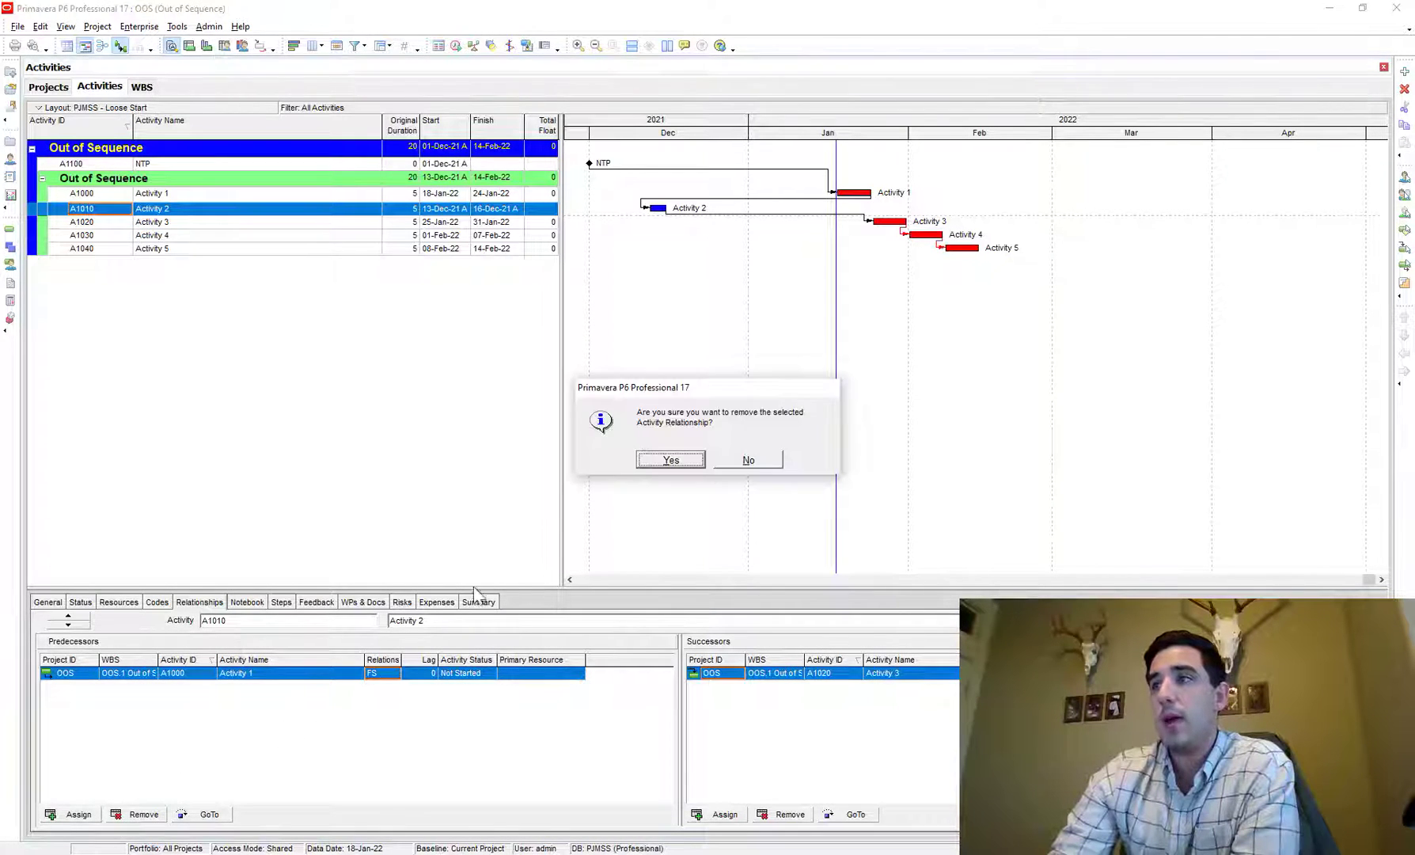
{"action": "left_click", "coordinate": [677, 460]}
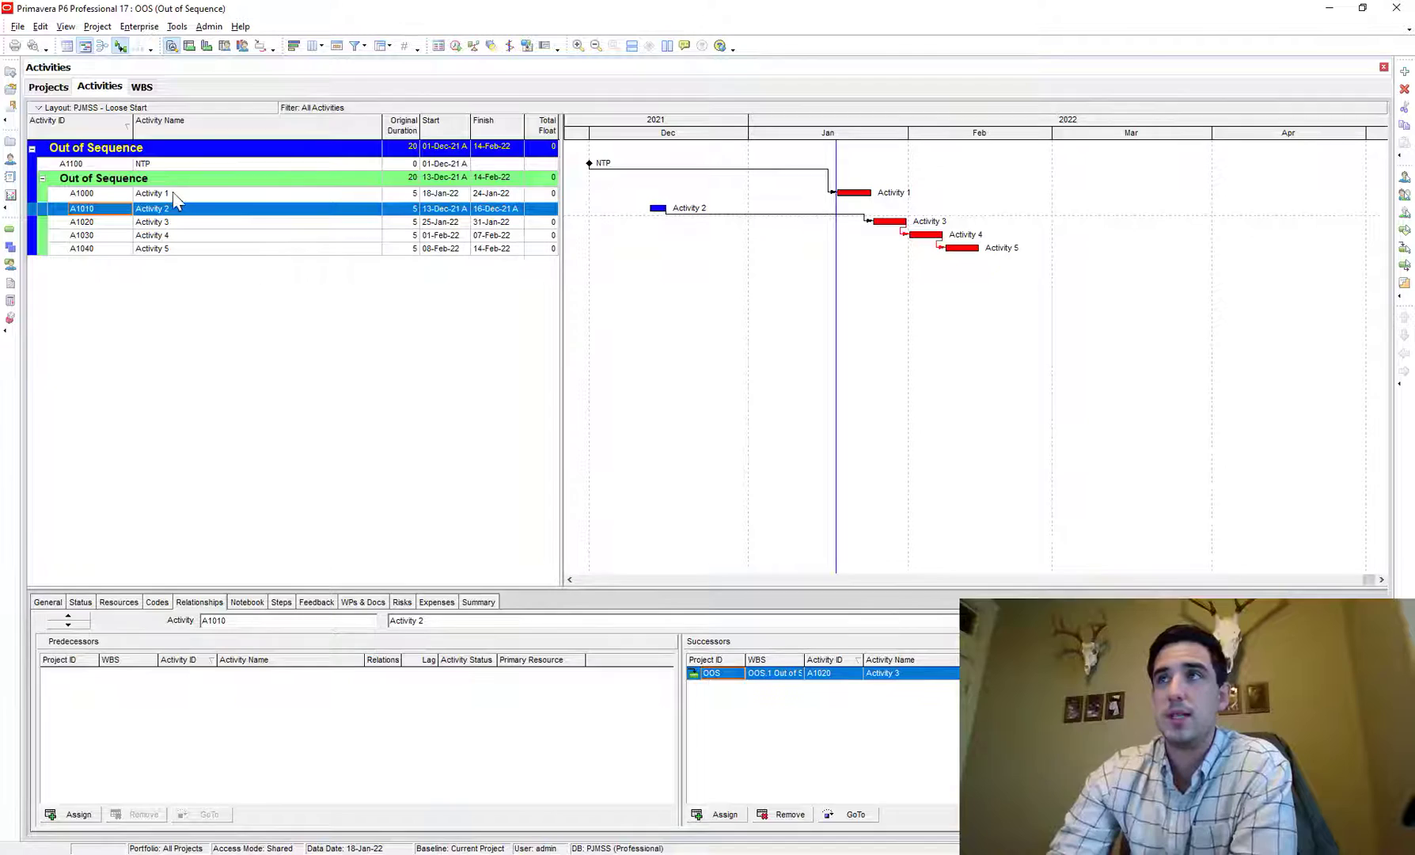
Link NTP to Activity 2 as a finish-to-start predecessor and check the relationships
{"action": "left_click", "coordinate": [157, 164]}
{"action": "left_click", "coordinate": [174, 210], "text": "ctrl"}
{"action": "right_click", "coordinate": [174, 210]}
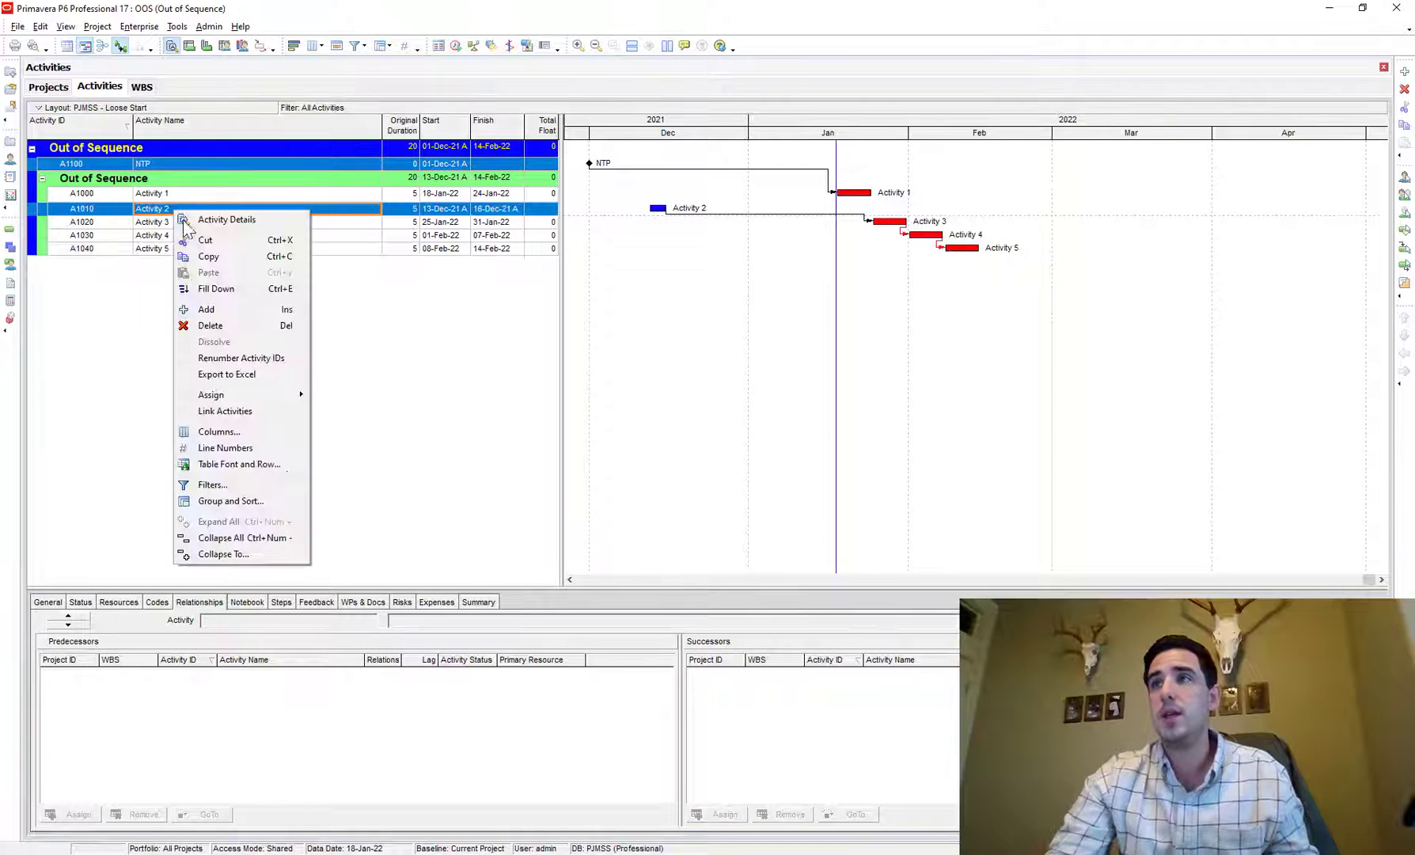
{"action": "left_click", "coordinate": [251, 411]}
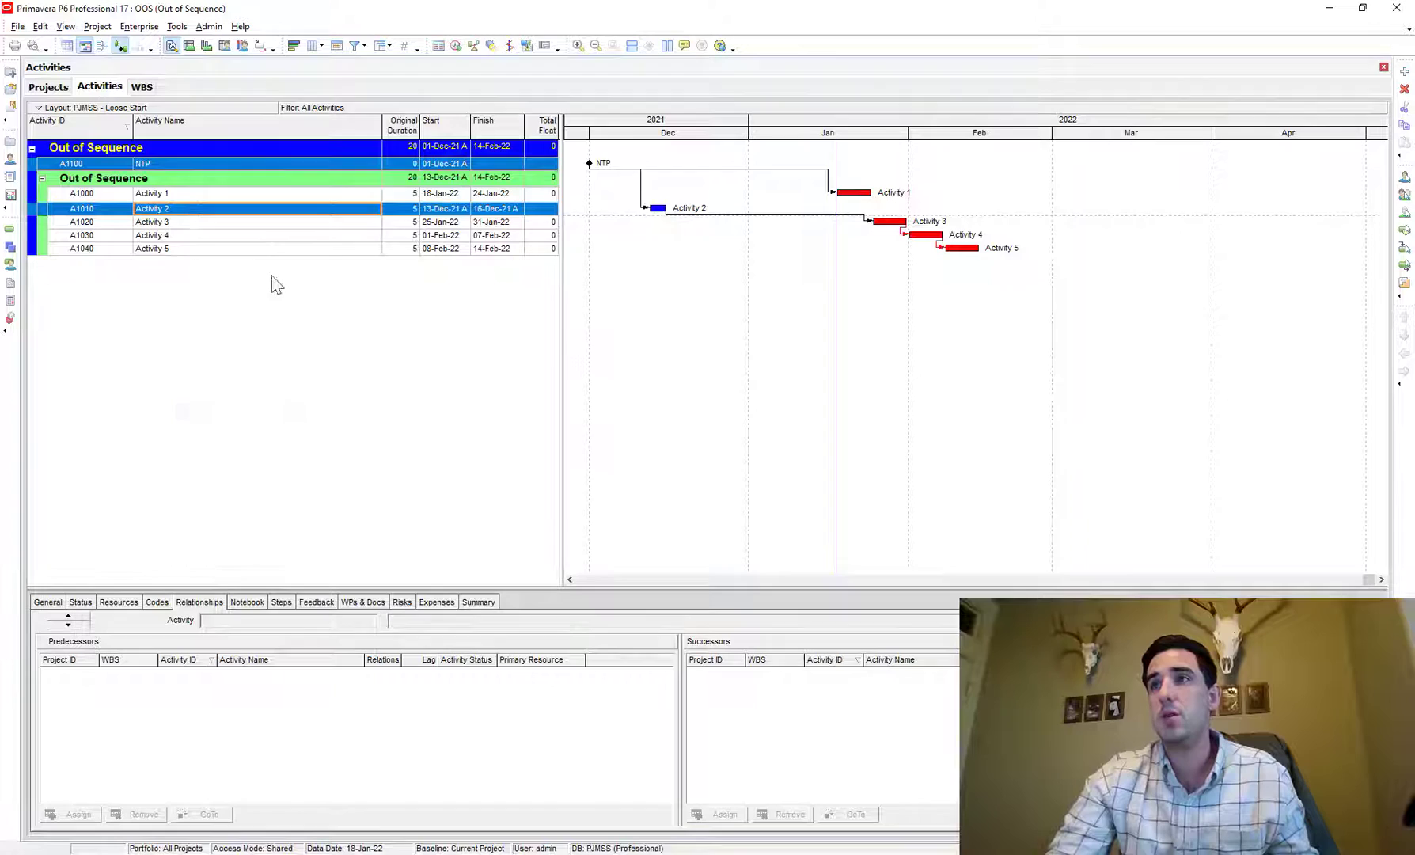
{"action": "left_click", "coordinate": [215, 222]}
{"action": "left_click", "coordinate": [220, 210]}
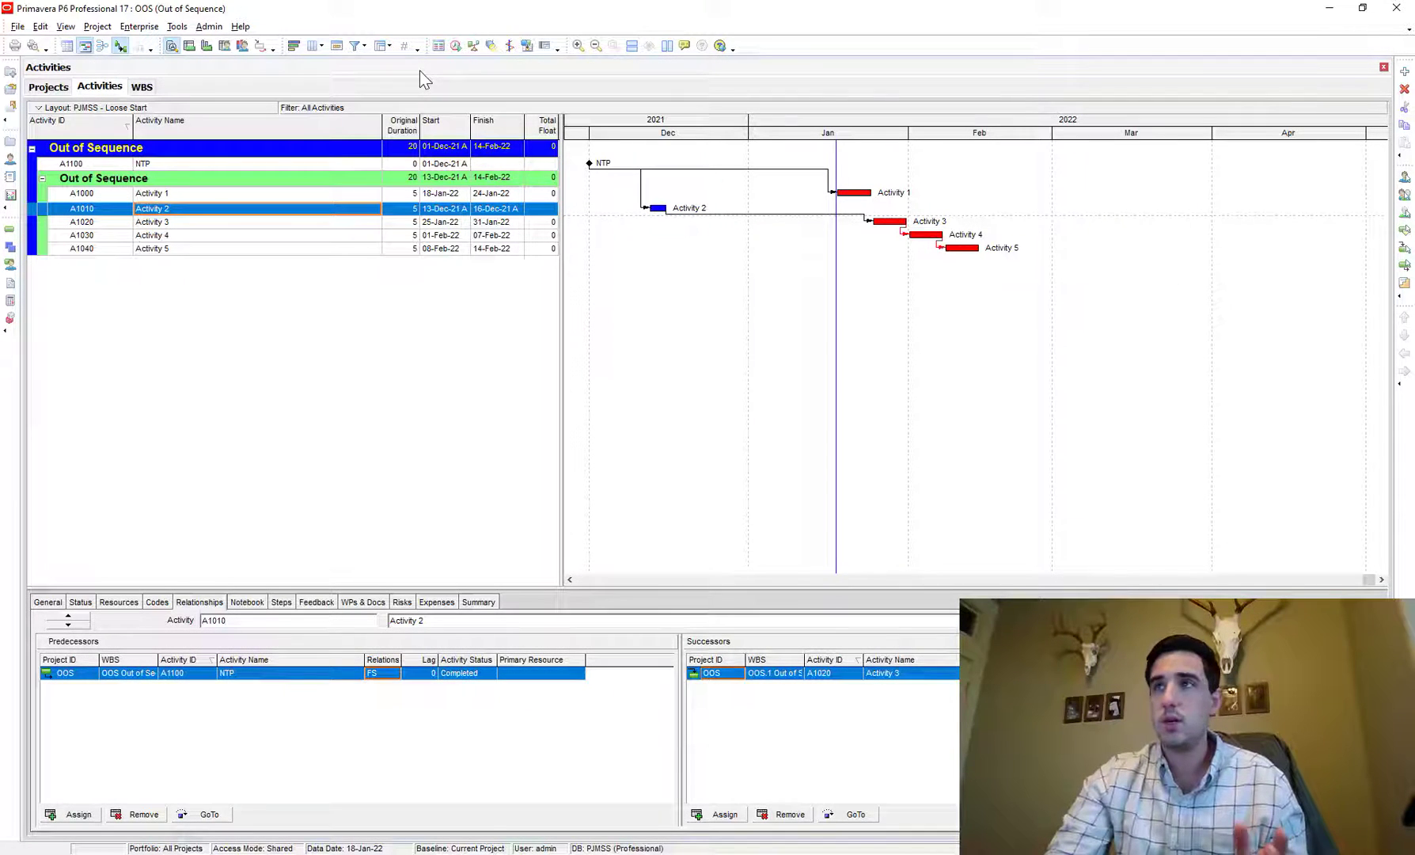
Assign A1020 Activity 3 as a successor of Activity 1
{"action": "left_click", "coordinate": [202, 193]}
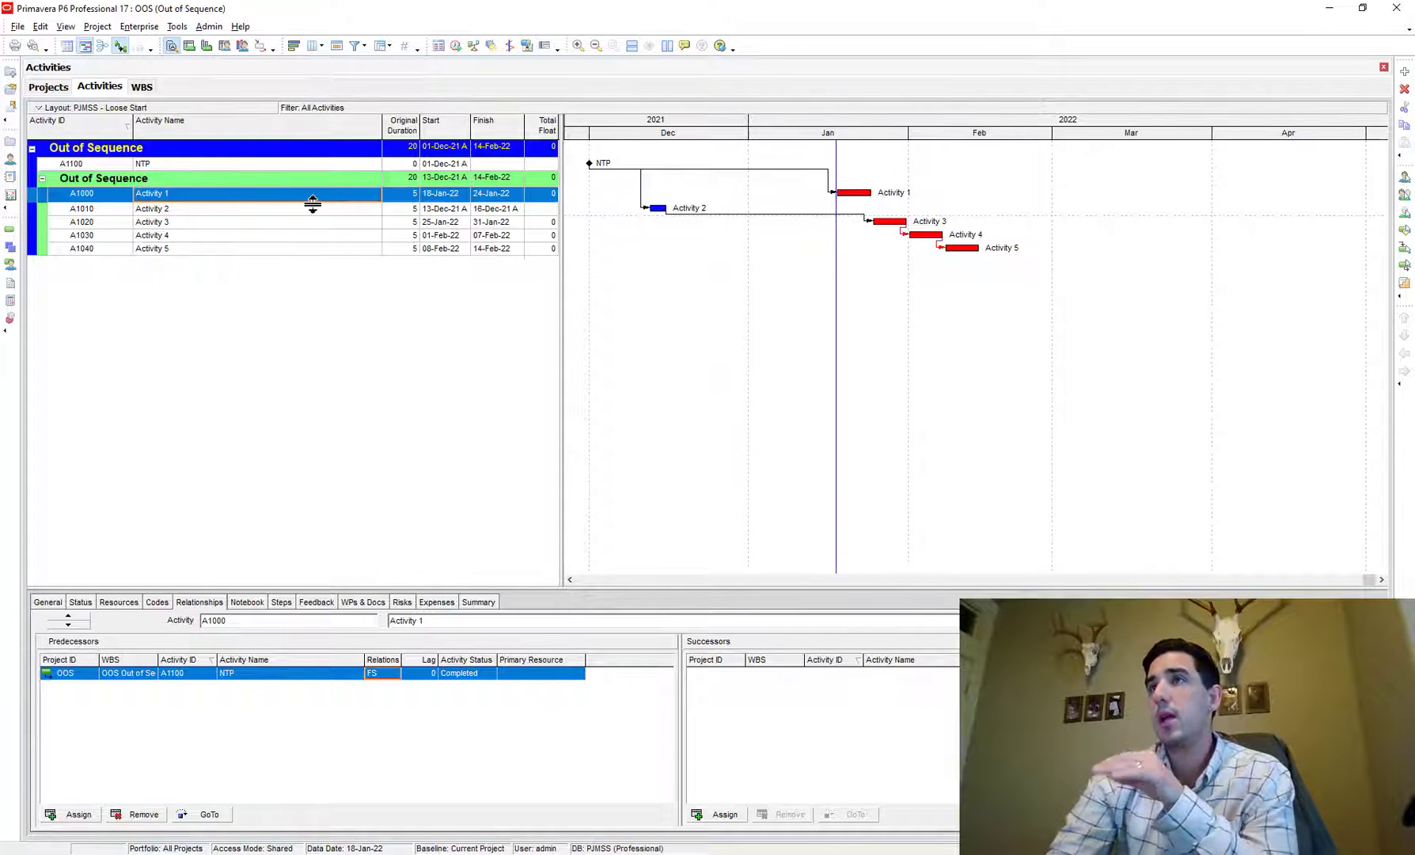
{"action": "left_click", "coordinate": [715, 813]}
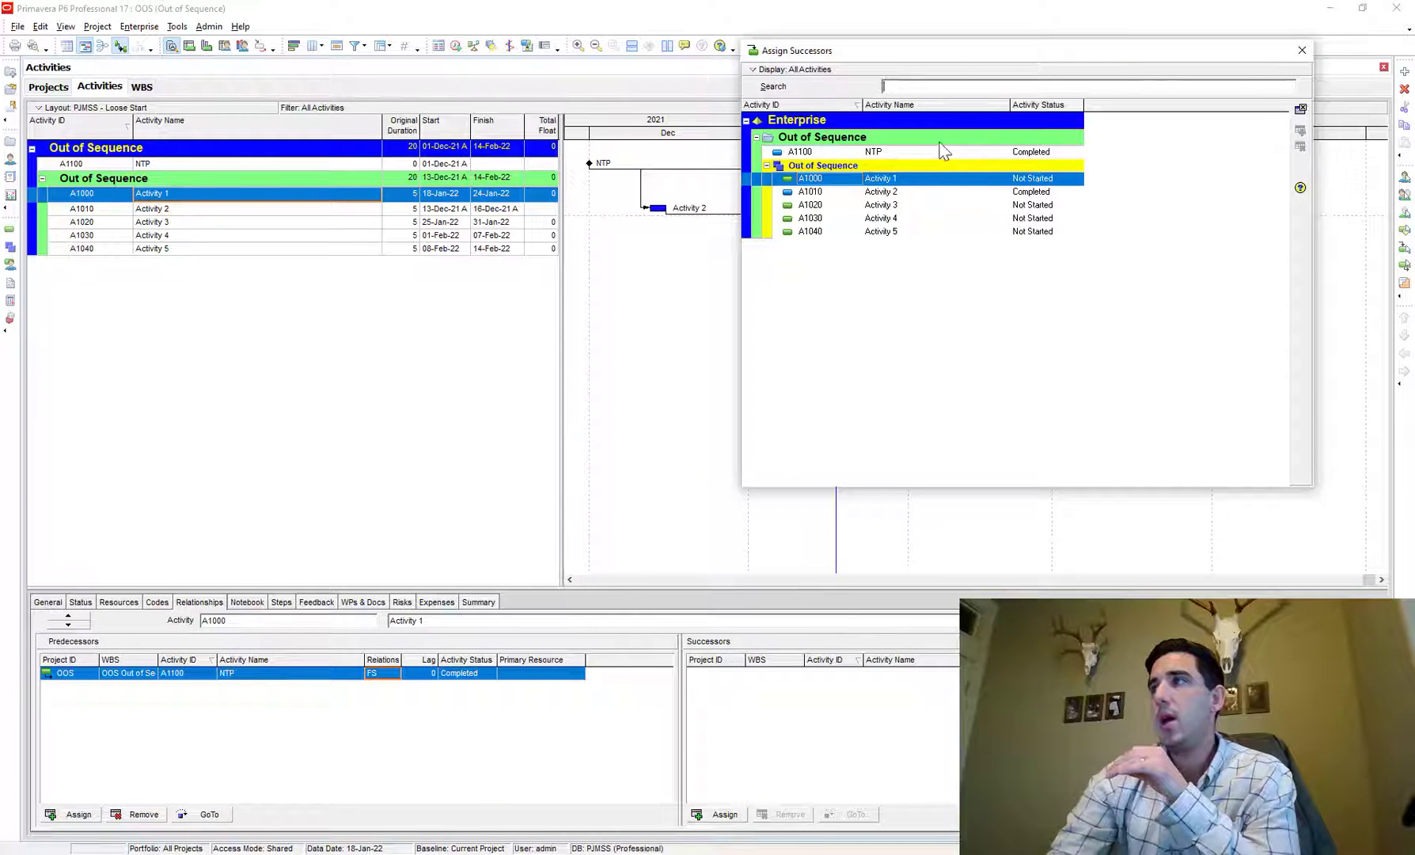
{"action": "left_click", "coordinate": [891, 206]}
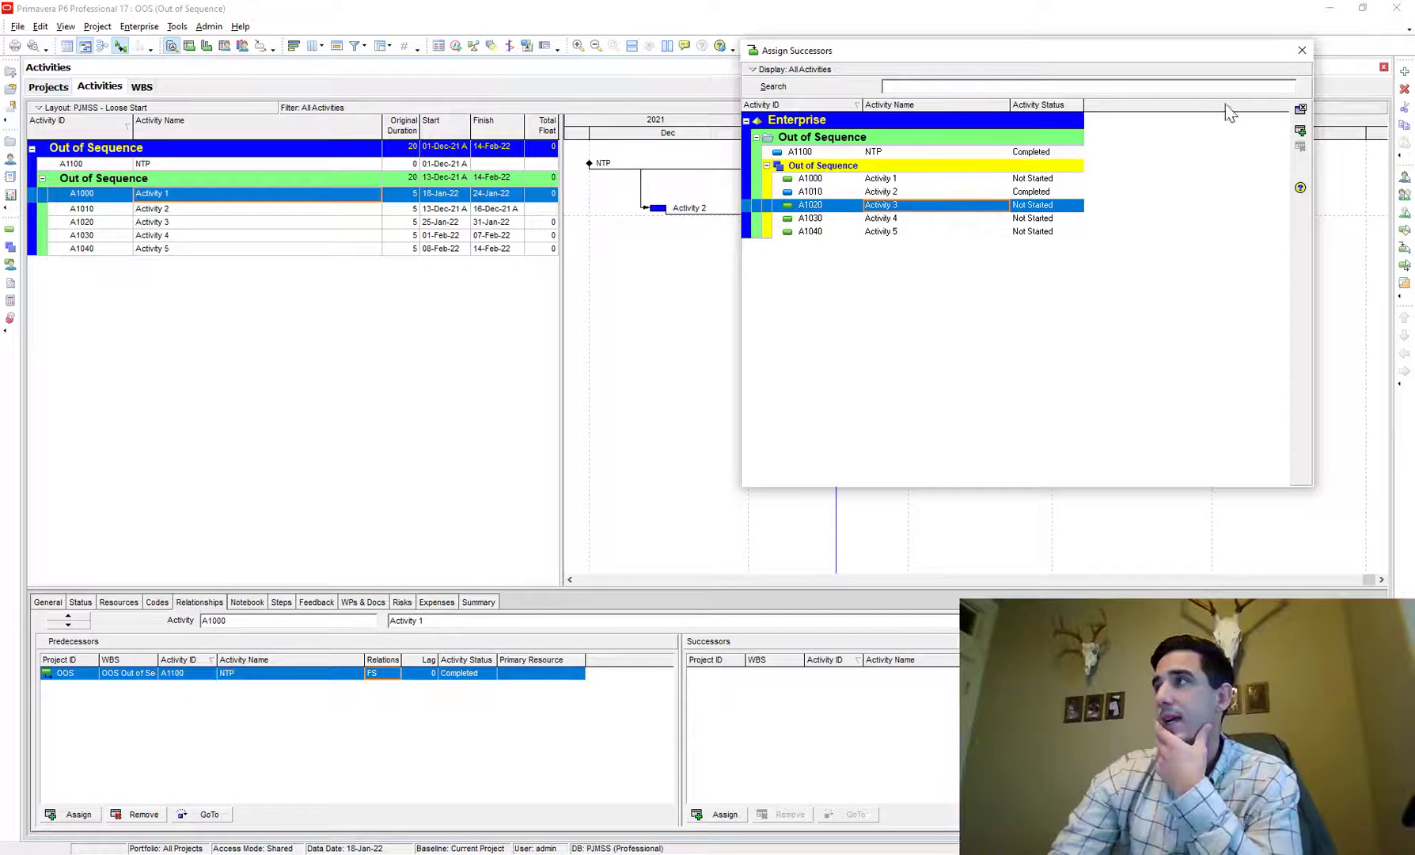
{"action": "left_click", "coordinate": [1300, 131]}
{"action": "left_click", "coordinate": [1301, 50]}
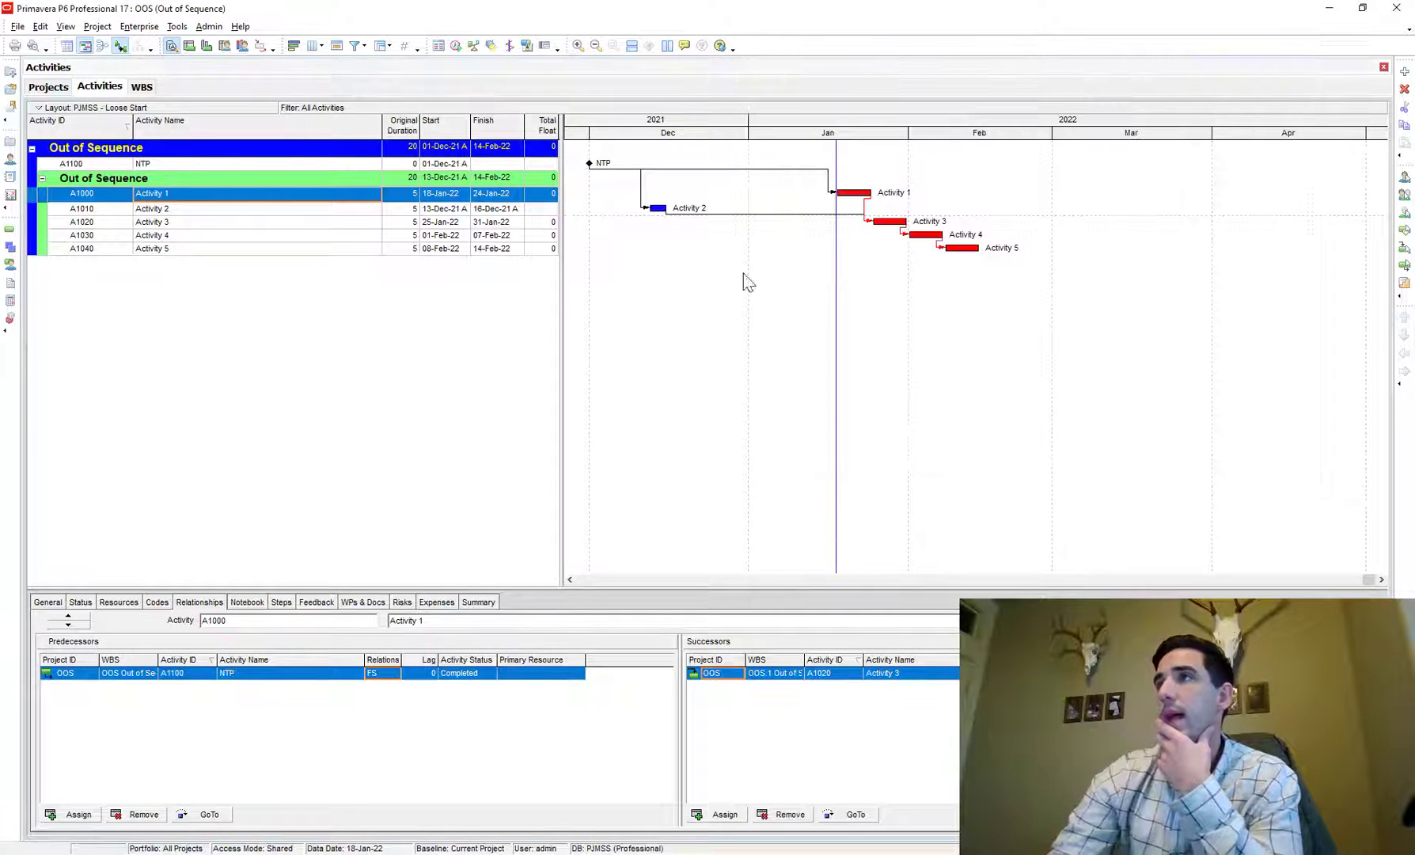
{"action": "left_click", "coordinate": [455, 46]}
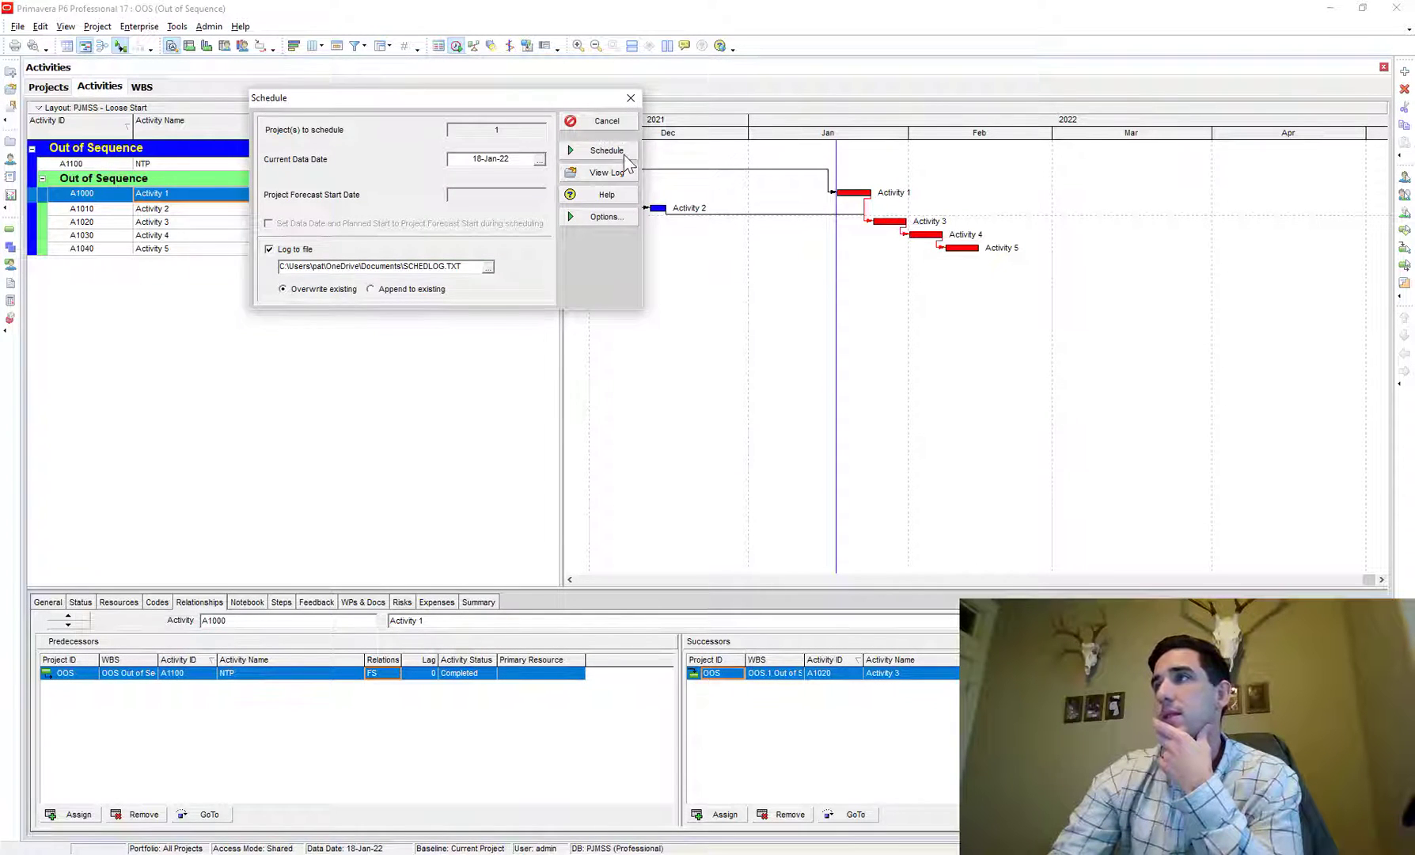
Reschedule the project, confirm the log reports 0 out-of-sequence activities, and close the log
{"action": "left_click", "coordinate": [624, 154]}
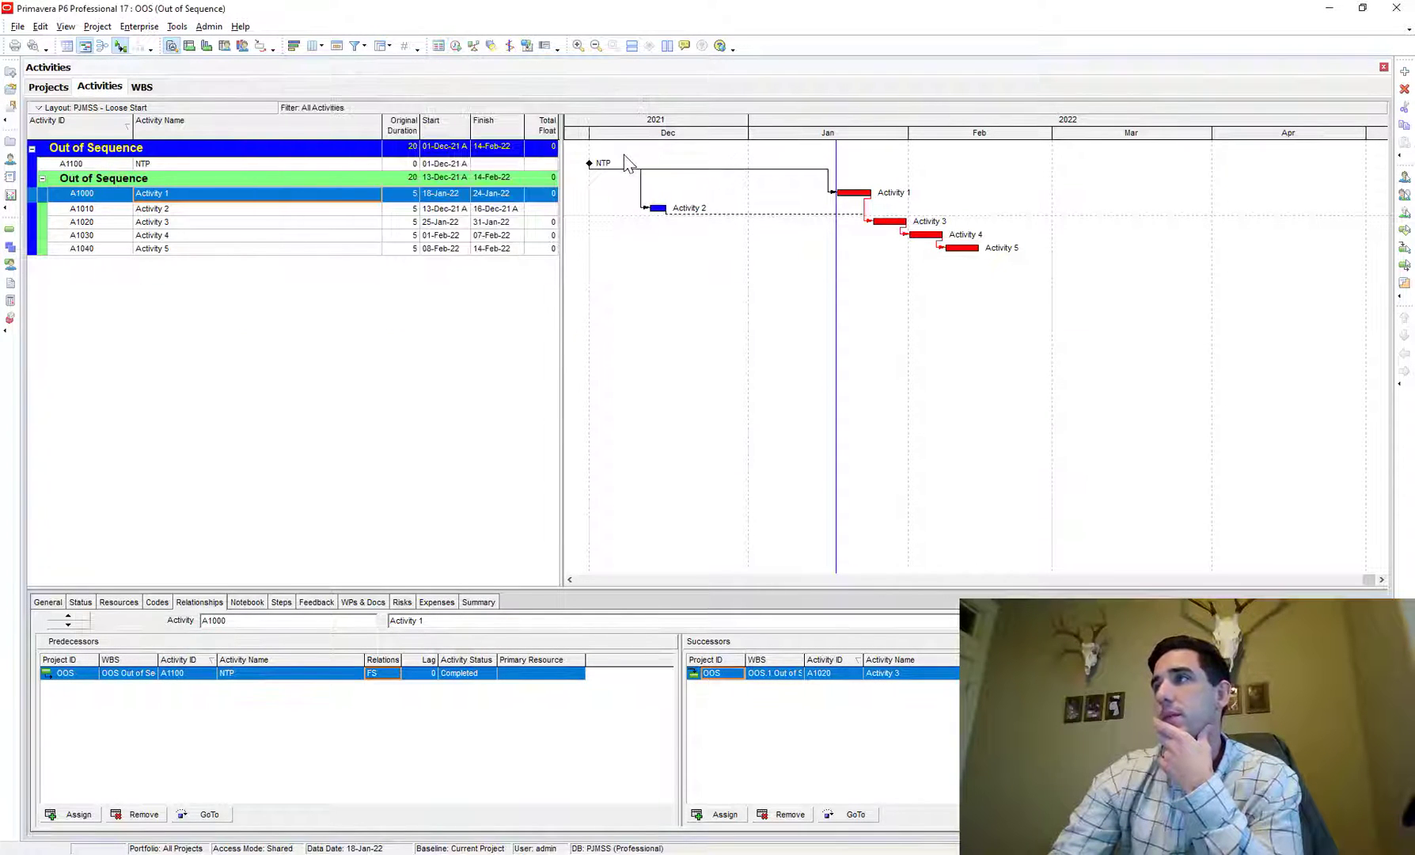
{"action": "left_click", "coordinate": [455, 46]}
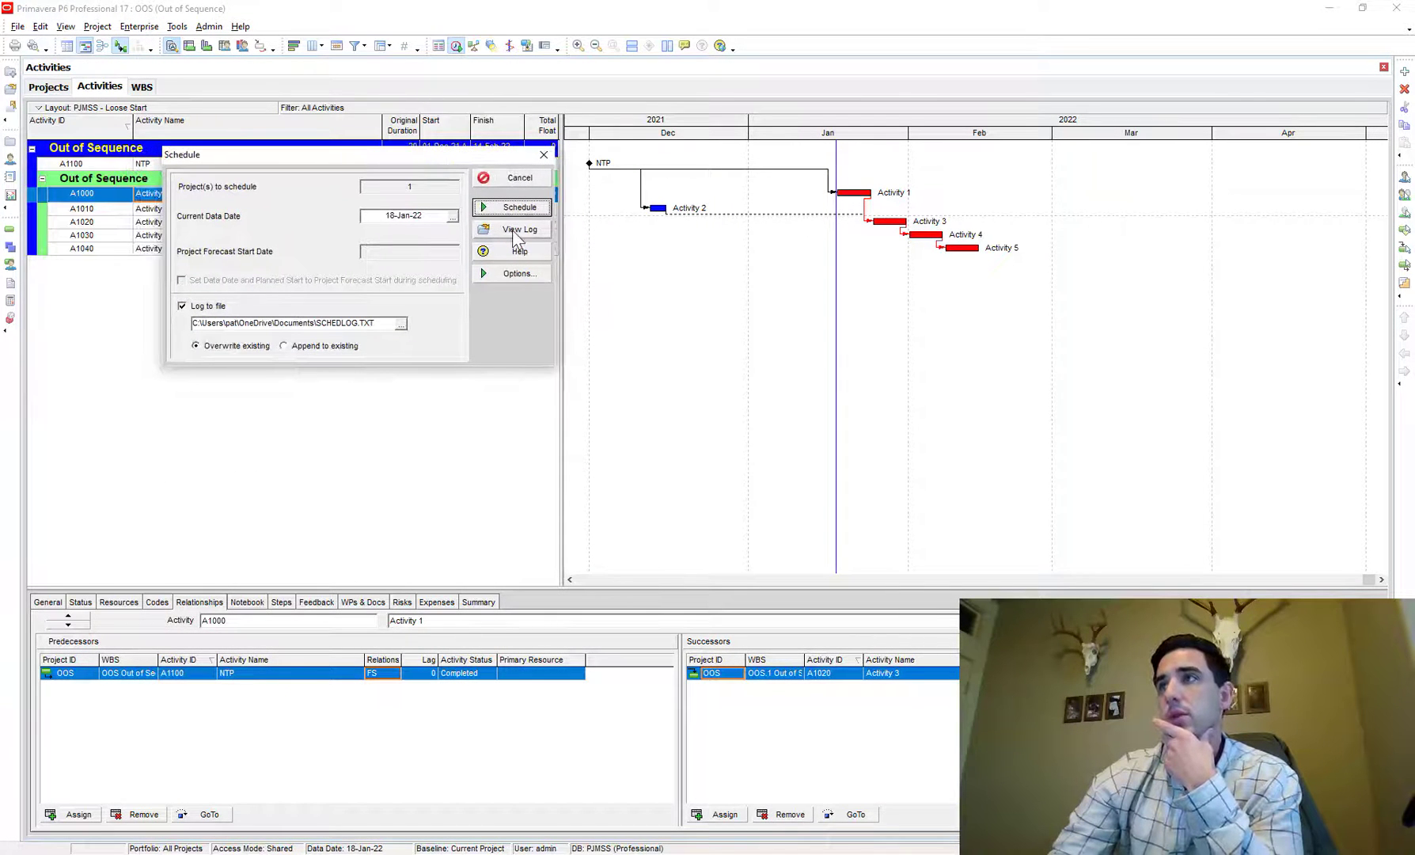
{"action": "left_click", "coordinate": [512, 230]}
{"action": "scroll", "coordinate": [571, 331], "scroll_direction": "down", "scroll_amount": 6}
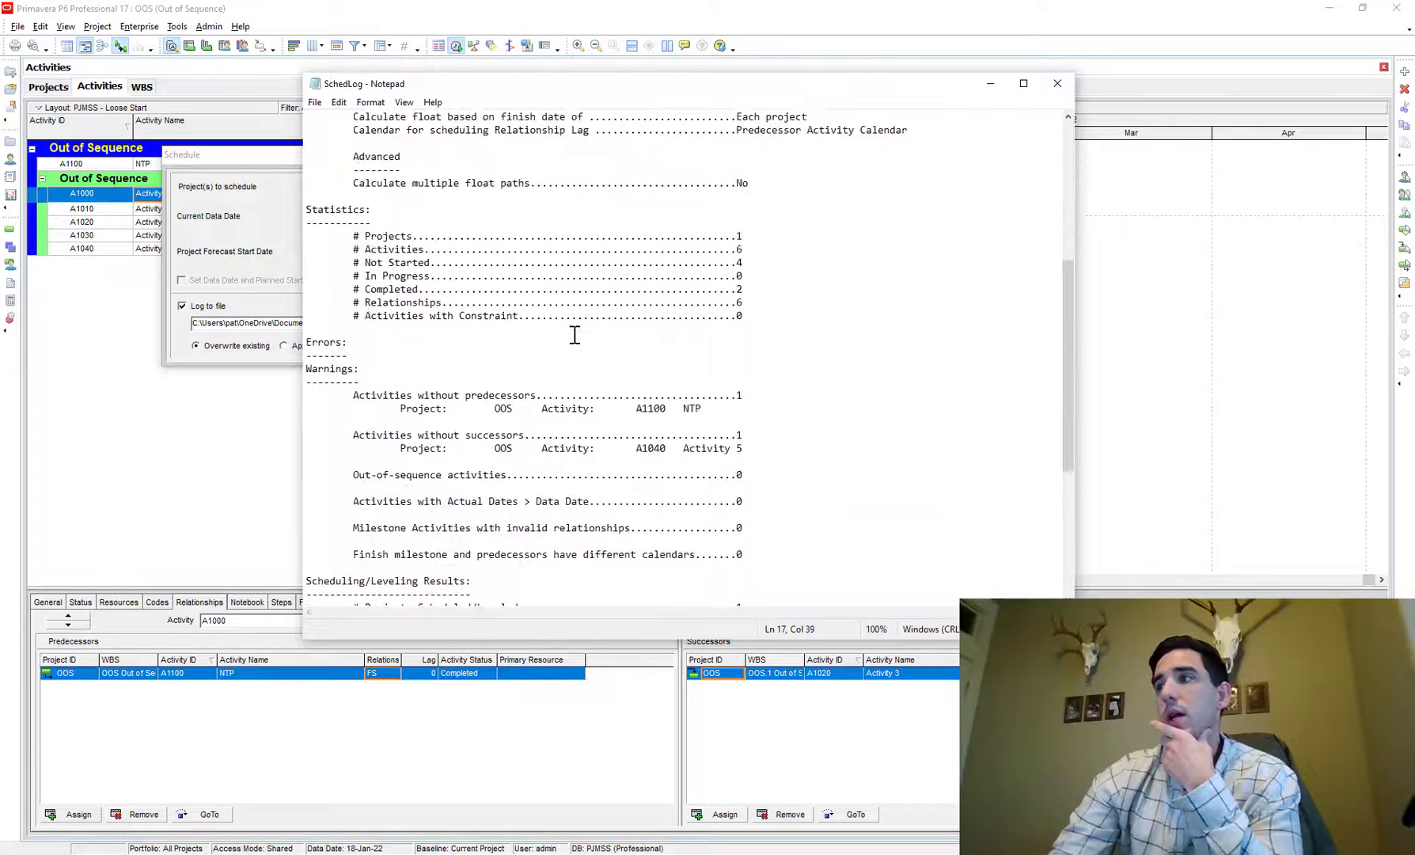
{"action": "left_click_drag", "start_coordinate": [353, 474], "coordinate": [762, 478]}
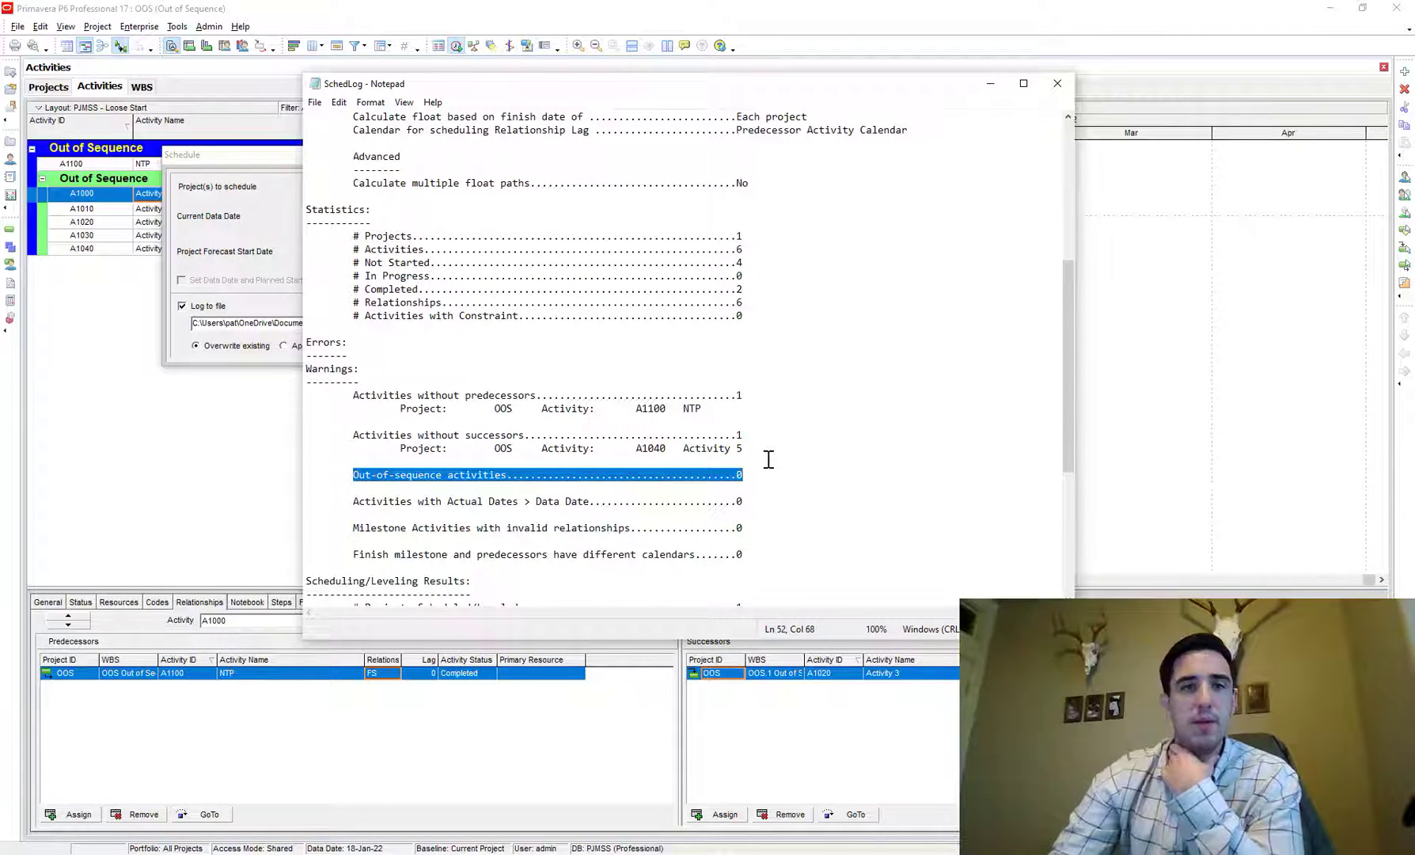
{"action": "left_click", "coordinate": [1058, 84]}
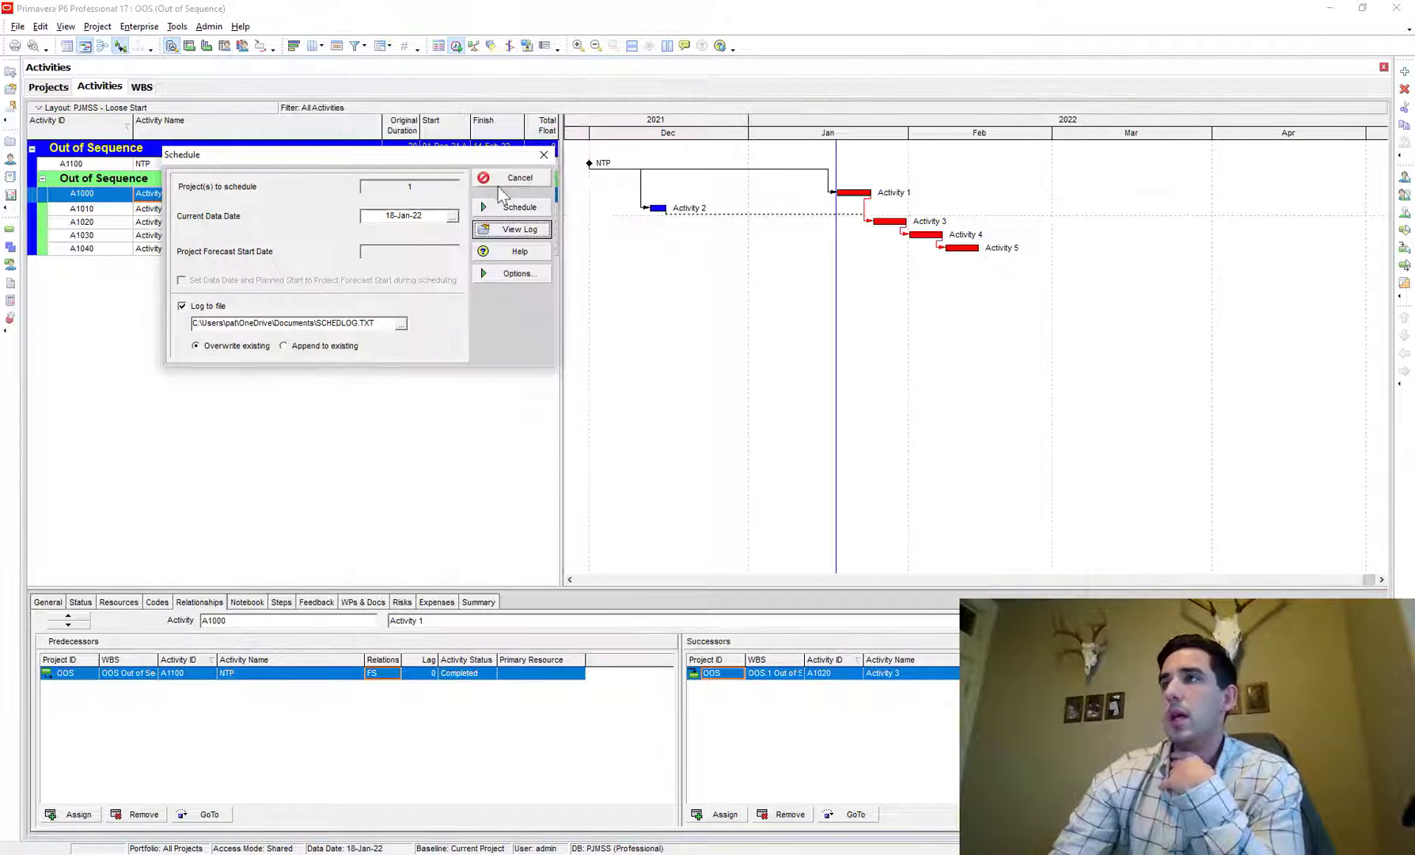
Close the Schedule dialog and switch to the PJM Scheduling Services website
{"action": "left_click", "coordinate": [550, 154]}
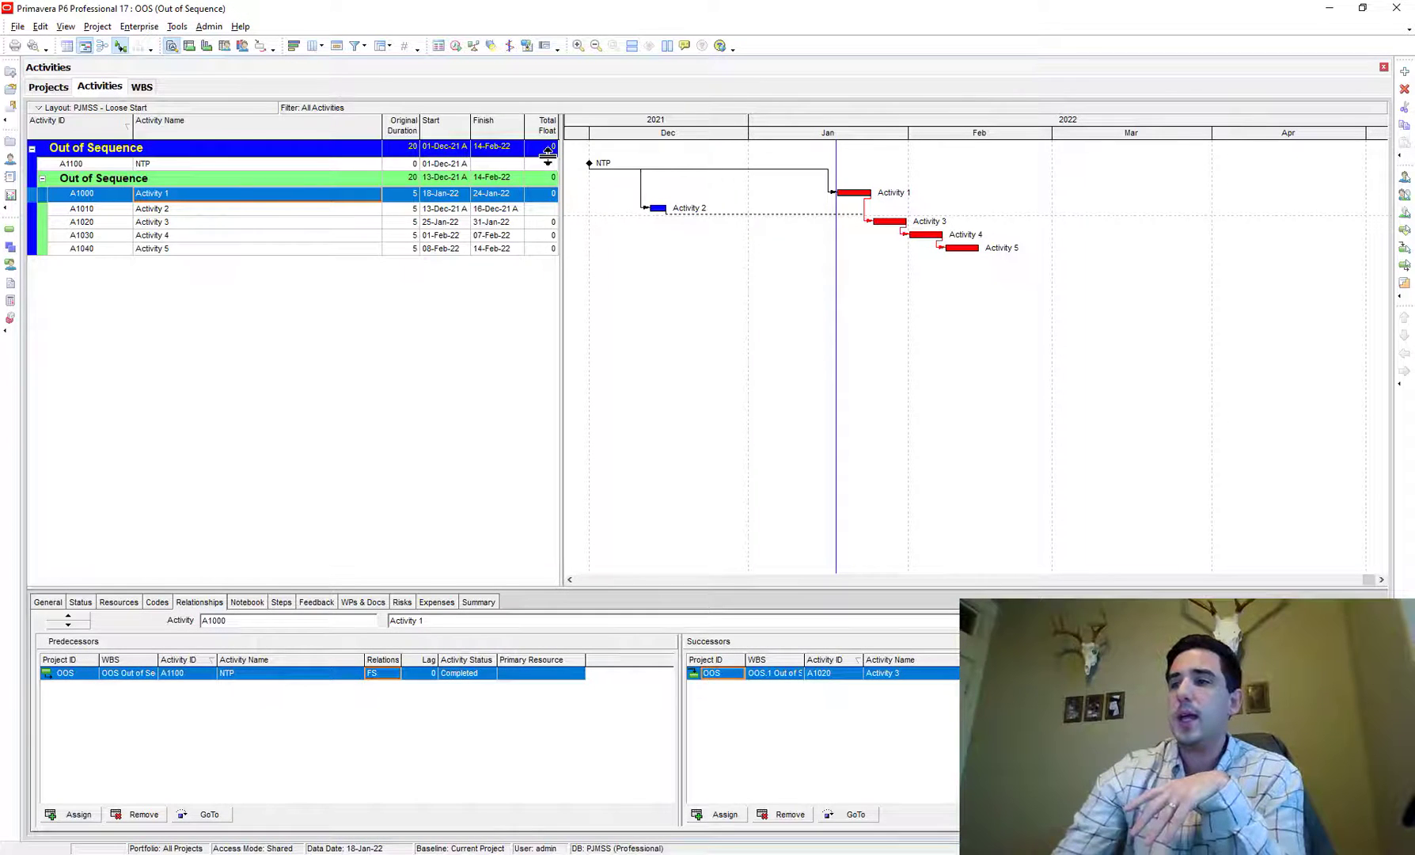
{"action": "left_click", "coordinate": [430, 851]}
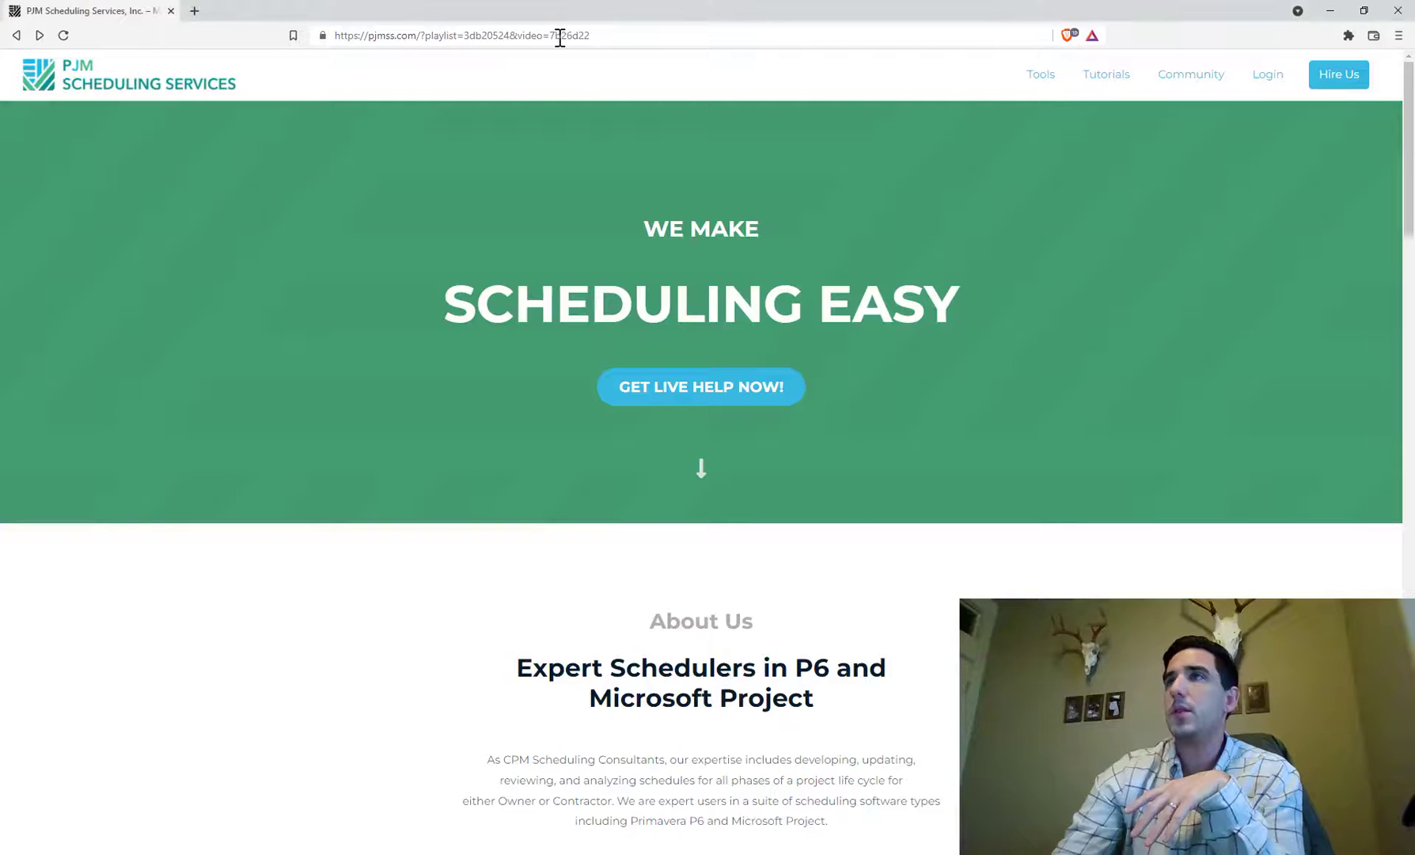
Go to GET LIVE HELP NOW! and open the Get Live Help request form
{"action": "left_click", "coordinate": [372, 40]}
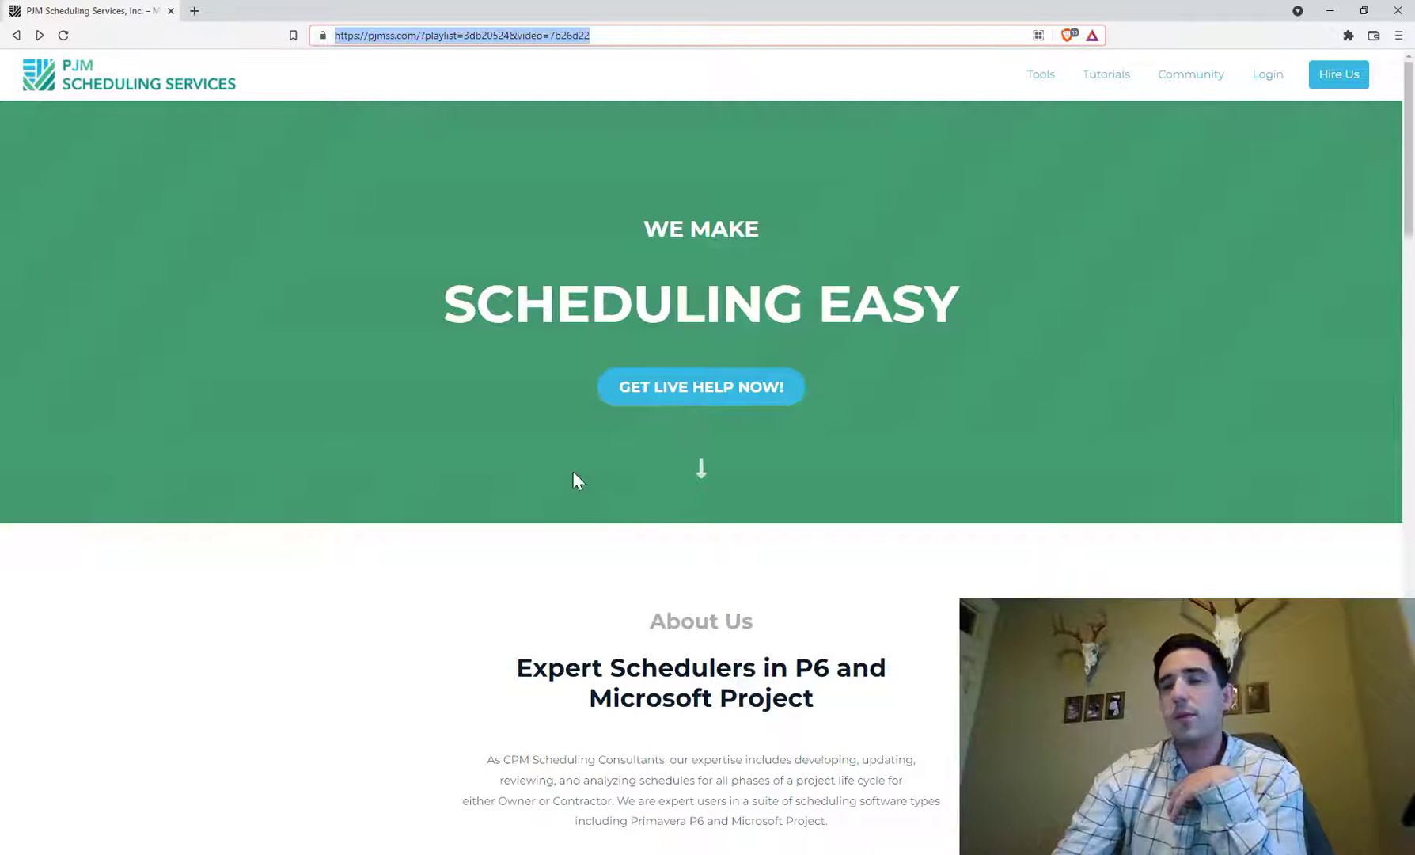
{"action": "left_click", "coordinate": [747, 389]}
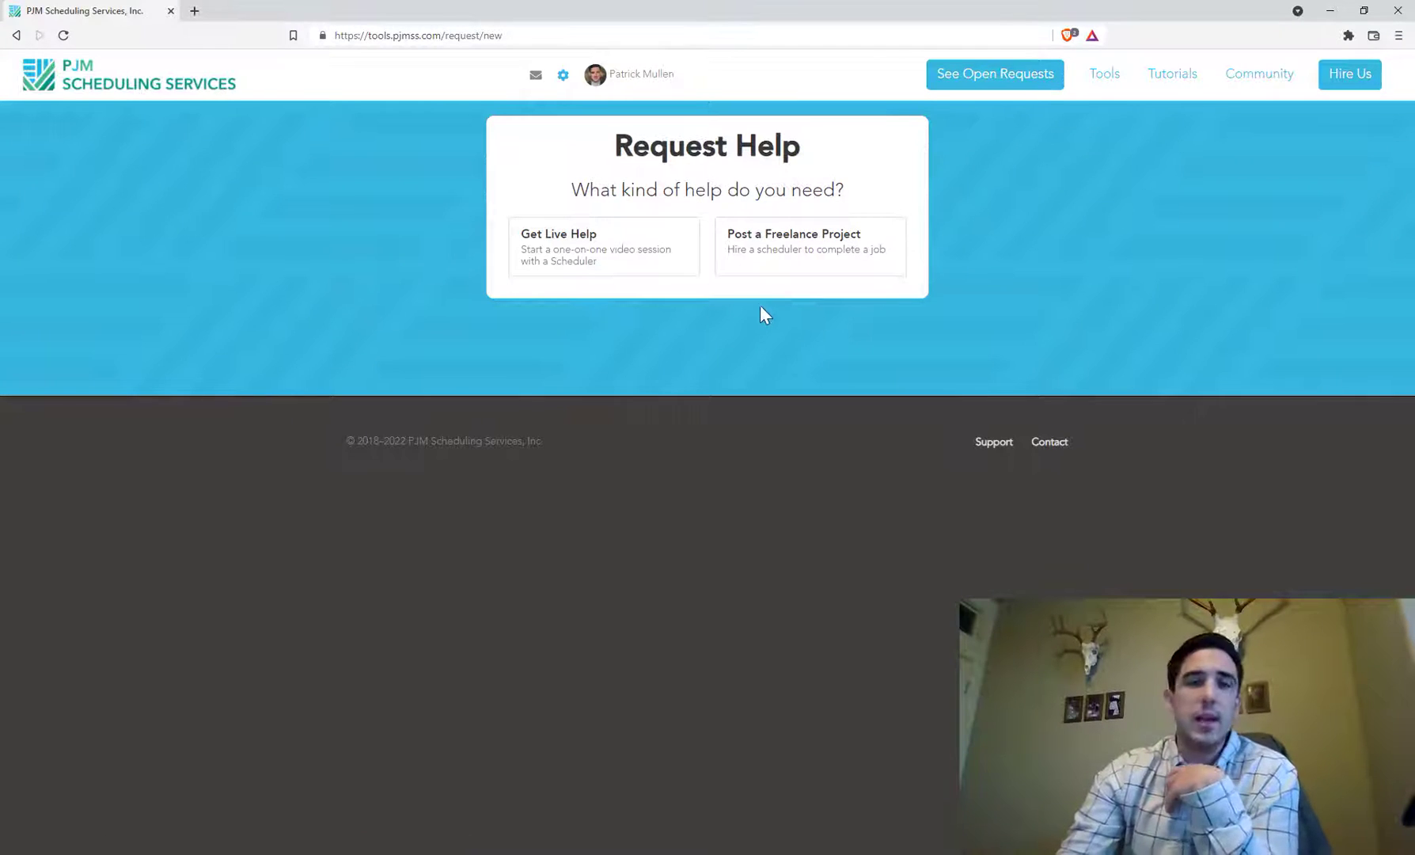
{"action": "left_click", "coordinate": [575, 246]}
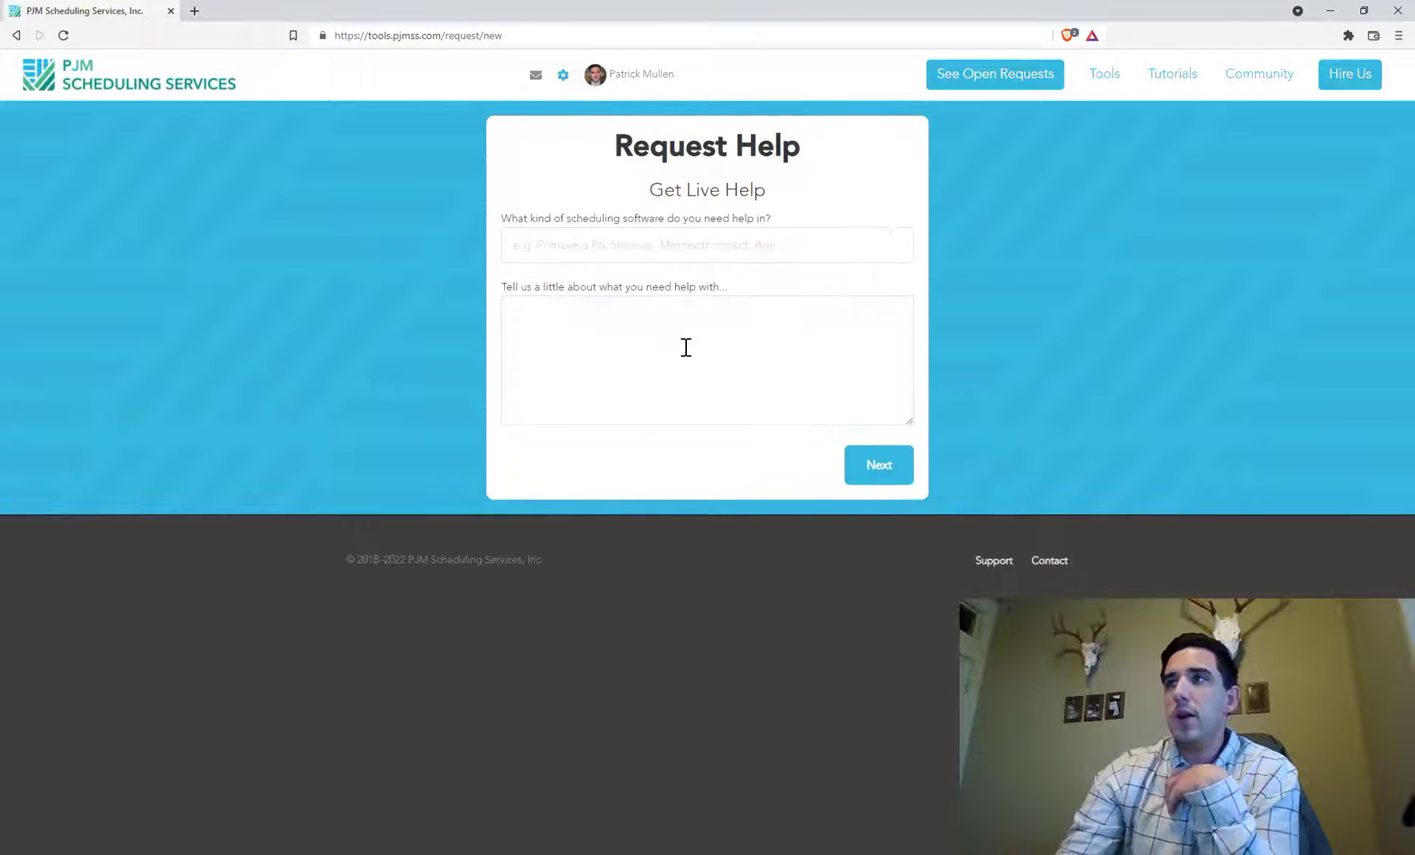